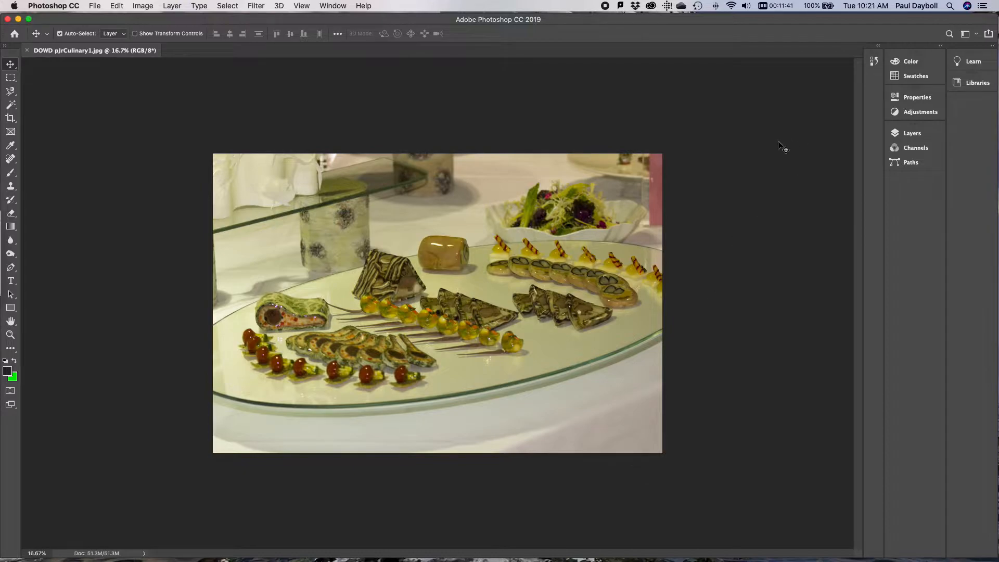
# Switch the layout to the Photography workspace and check that the History display is enabled
pyautogui.click(969, 37)
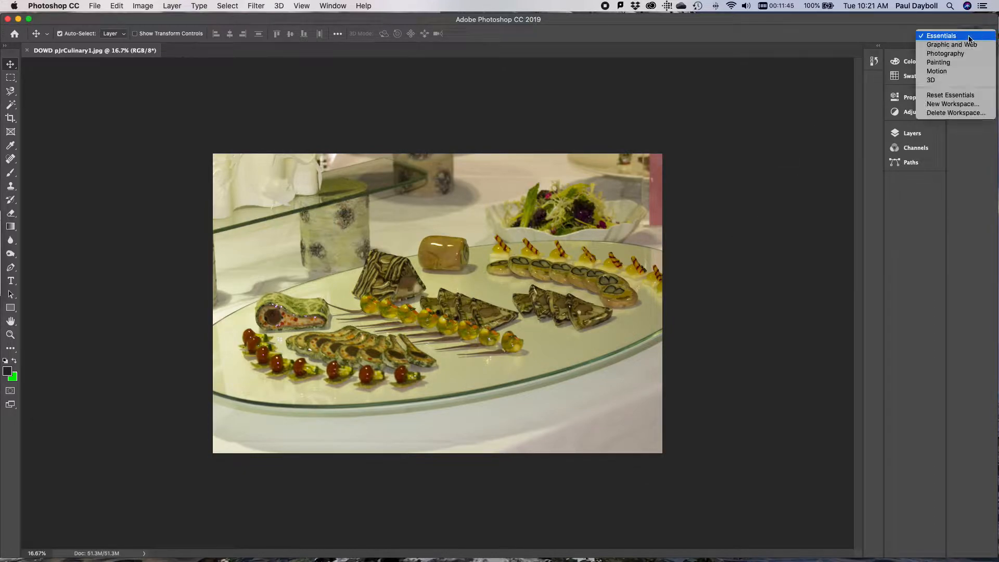
pyautogui.click(957, 55)
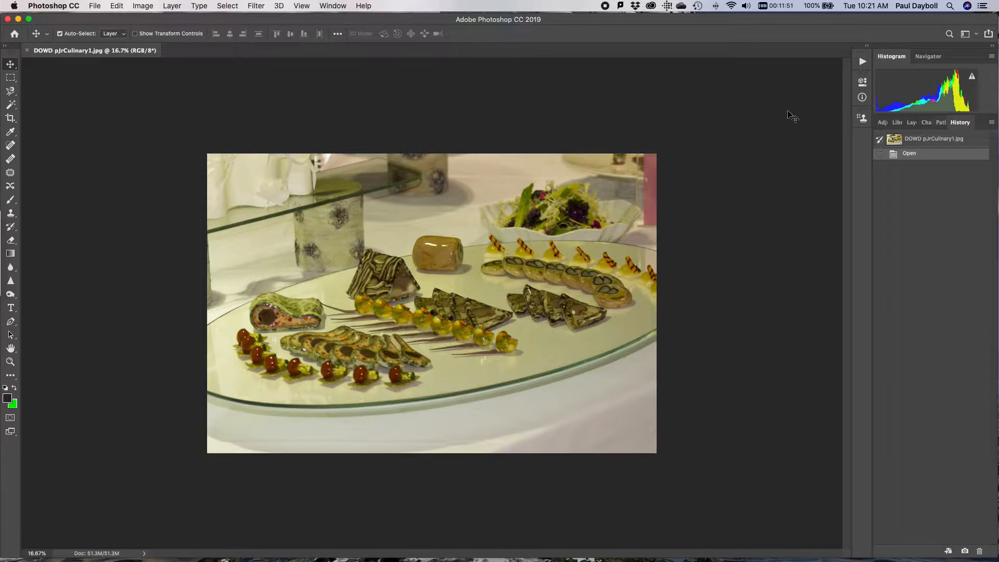
pyautogui.click(334, 5)
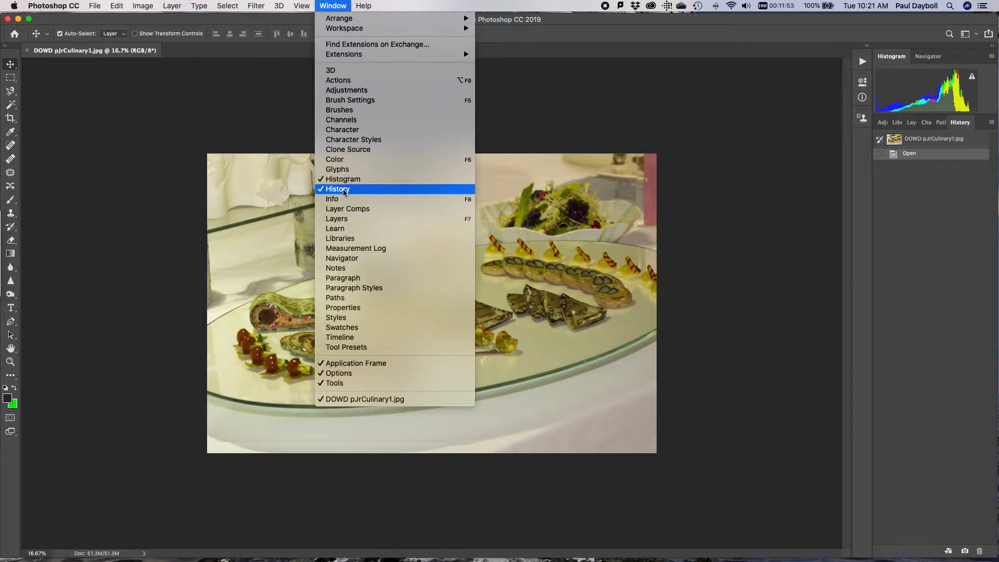
pyautogui.click(335, 4)
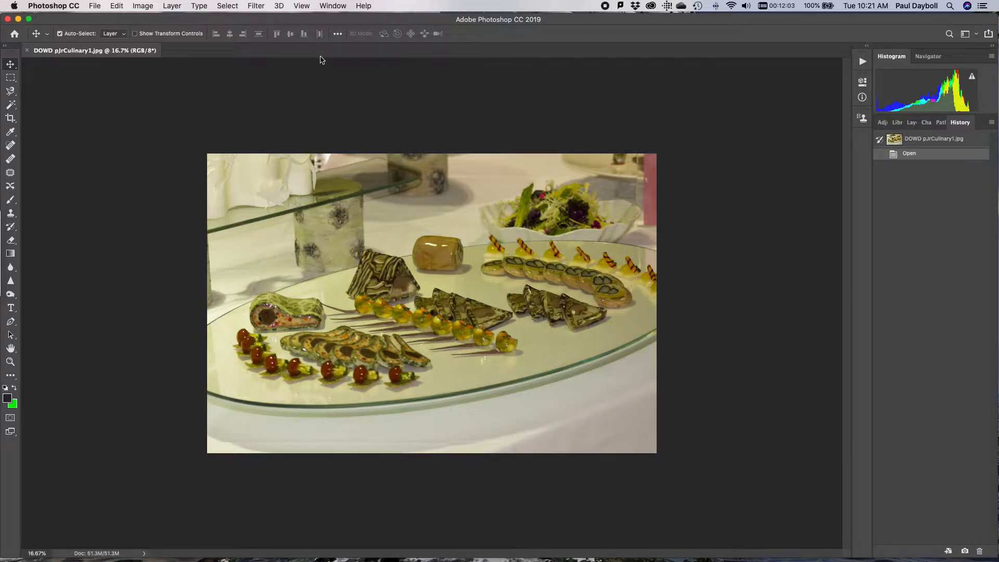
# Start a Color Balance adjustment on the food photo and set the shadows' yellow–blue level to +3
pyautogui.press('super+0')
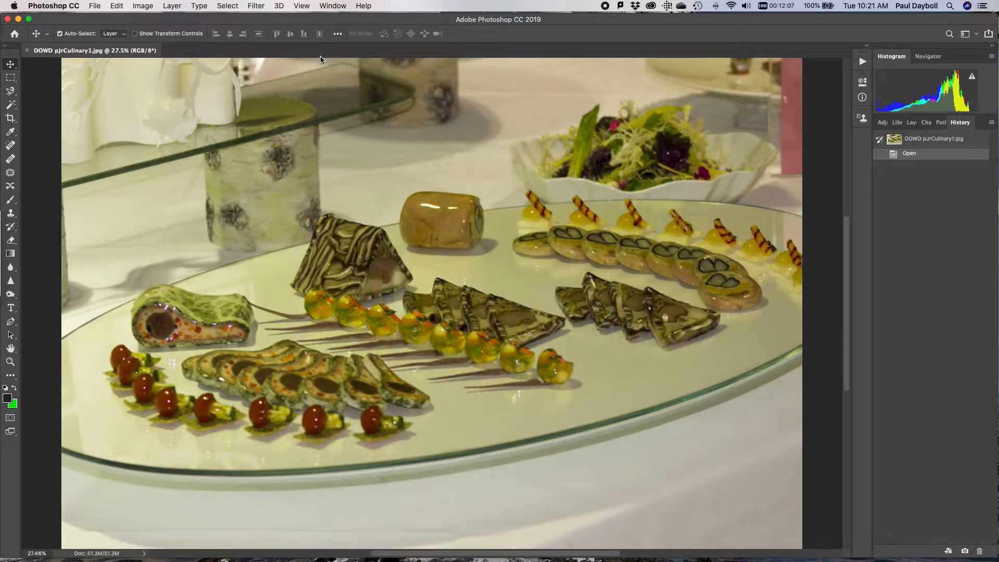
pyautogui.click(142, 5)
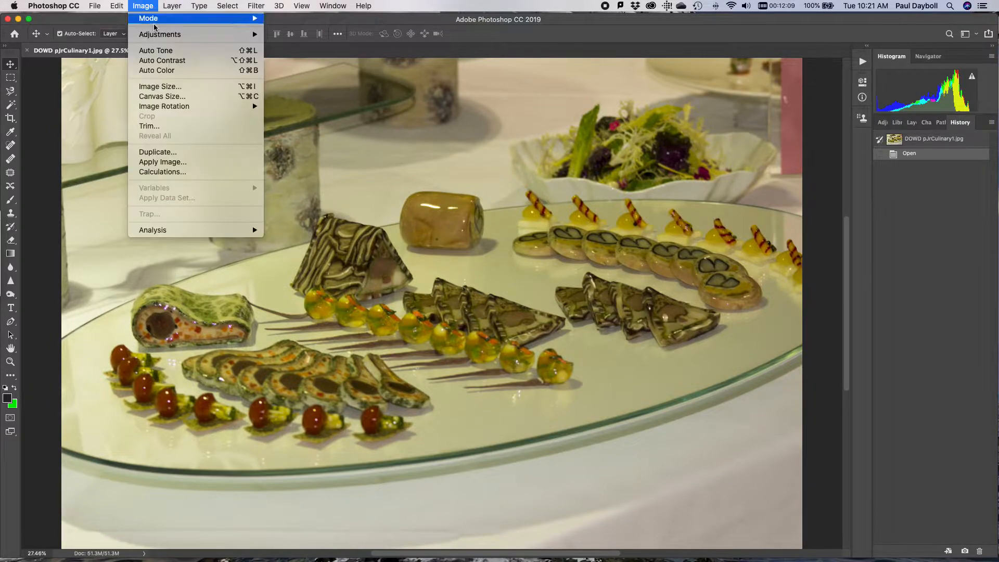
pyautogui.moveTo(157, 35)
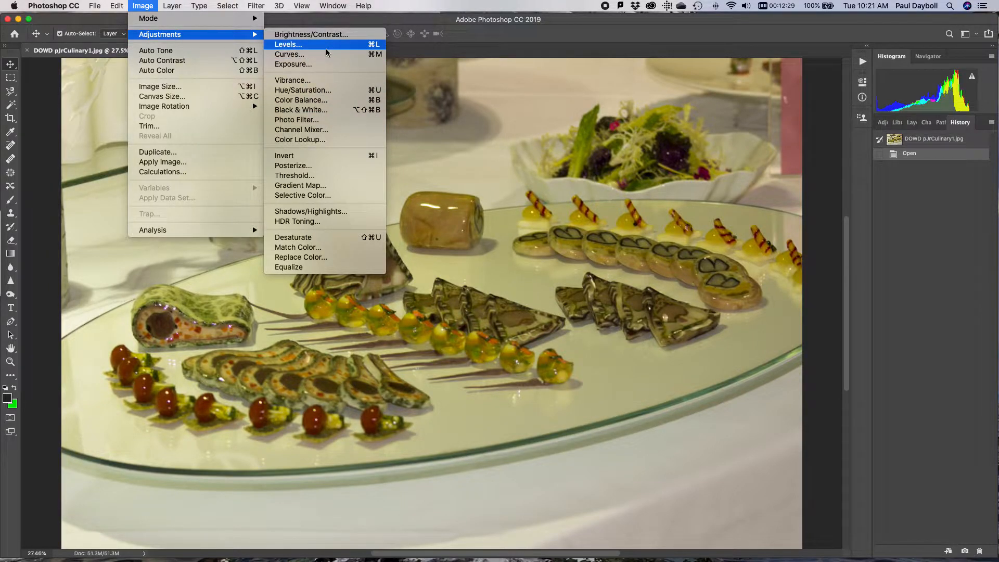
pyautogui.click(321, 100)
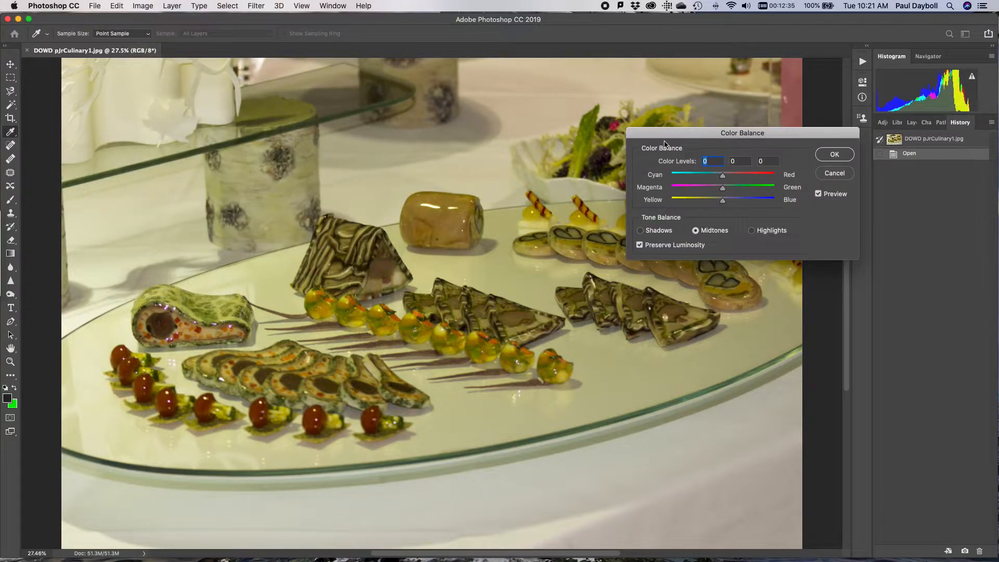
pyautogui.moveTo(669, 131); pyautogui.dragTo(507, 51)
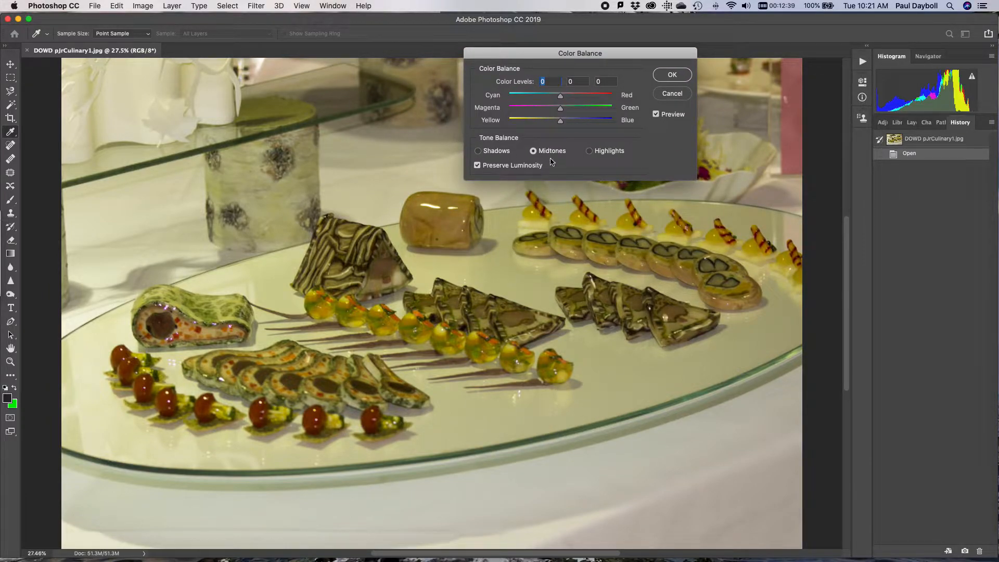
pyautogui.click(483, 152)
pyautogui.moveTo(562, 124)
pyautogui.mouseDown()
pyautogui.moveTo(529, 124)
pyautogui.moveTo(618, 124)
pyautogui.moveTo(561, 123)
pyautogui.mouseUp()
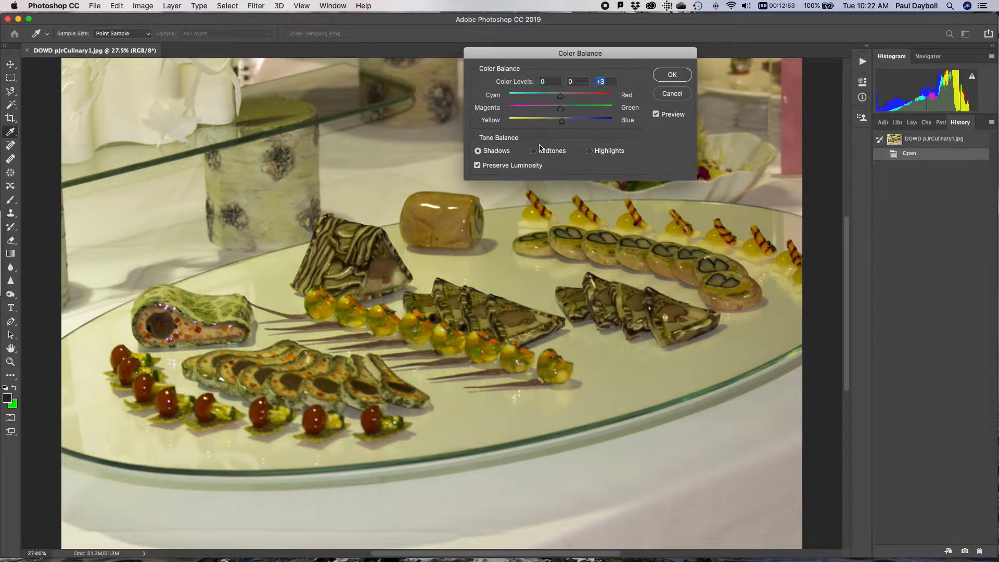
# Adjust the midtones' yellow–blue level, set the highlights to -27, -14 and +70, and apply the Color Balance
pyautogui.click(538, 151)
pyautogui.moveTo(562, 123)
pyautogui.mouseDown()
pyautogui.moveTo(547, 123)
pyautogui.moveTo(586, 124)
pyautogui.moveTo(537, 123)
pyautogui.moveTo(597, 122)
pyautogui.moveTo(536, 121)
pyautogui.moveTo(562, 121)
pyautogui.mouseUp()
pyautogui.click(589, 151)
pyautogui.moveTo(560, 125); pyautogui.dragTo(547, 100)
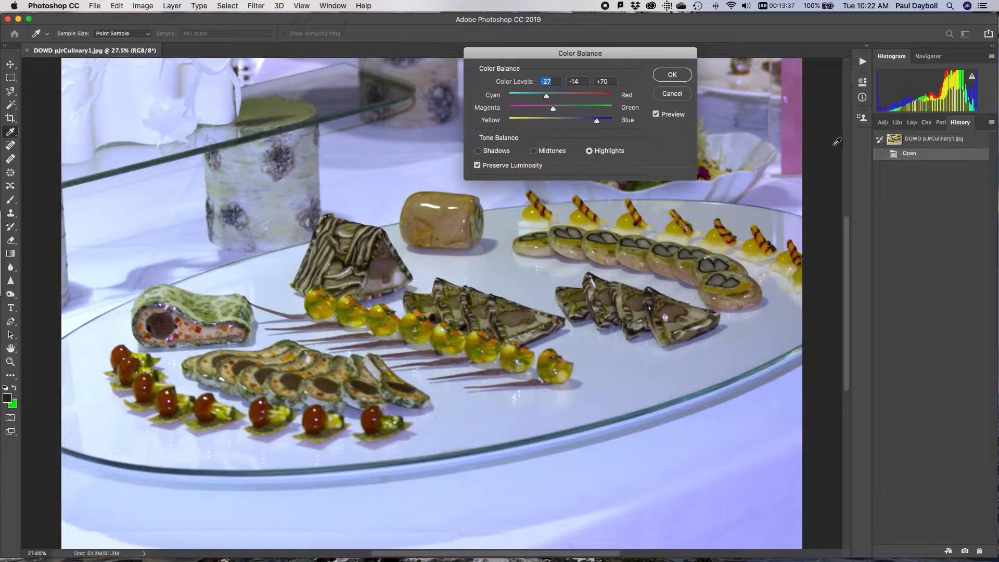
pyautogui.click(672, 75)
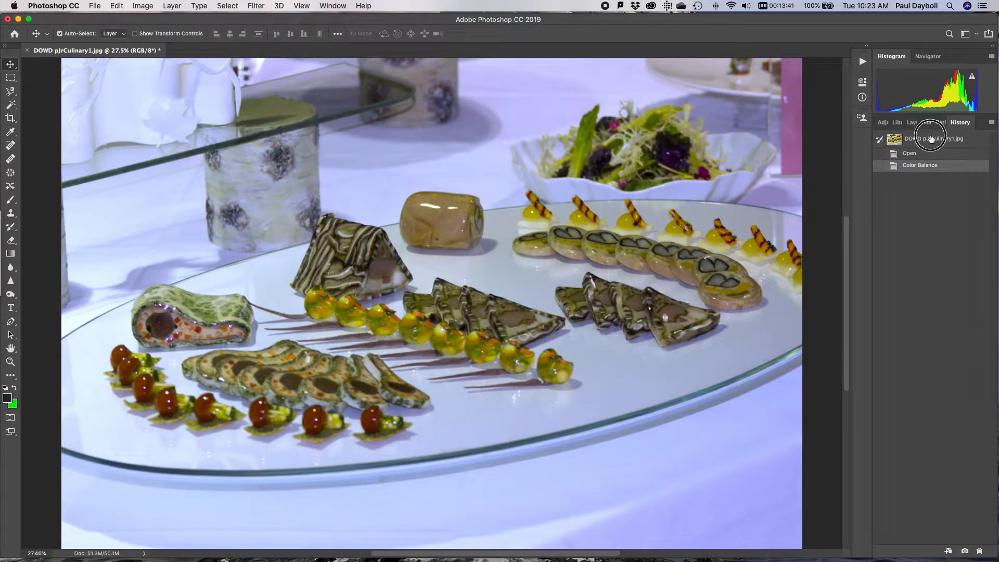
# Compare the original photo with the Color Balance result and revert the image to its Open history state
pyautogui.click(930, 141)
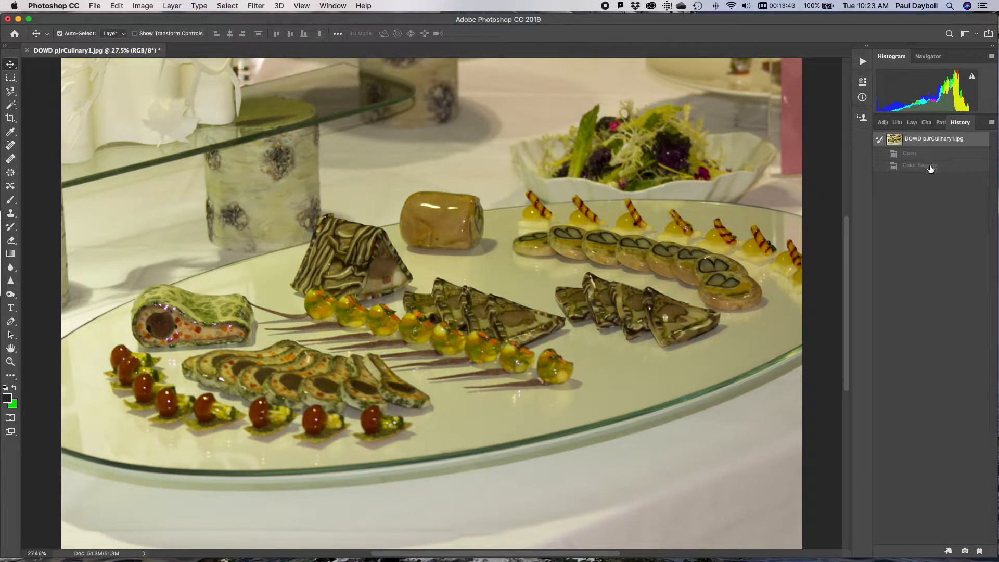
pyautogui.click(932, 166)
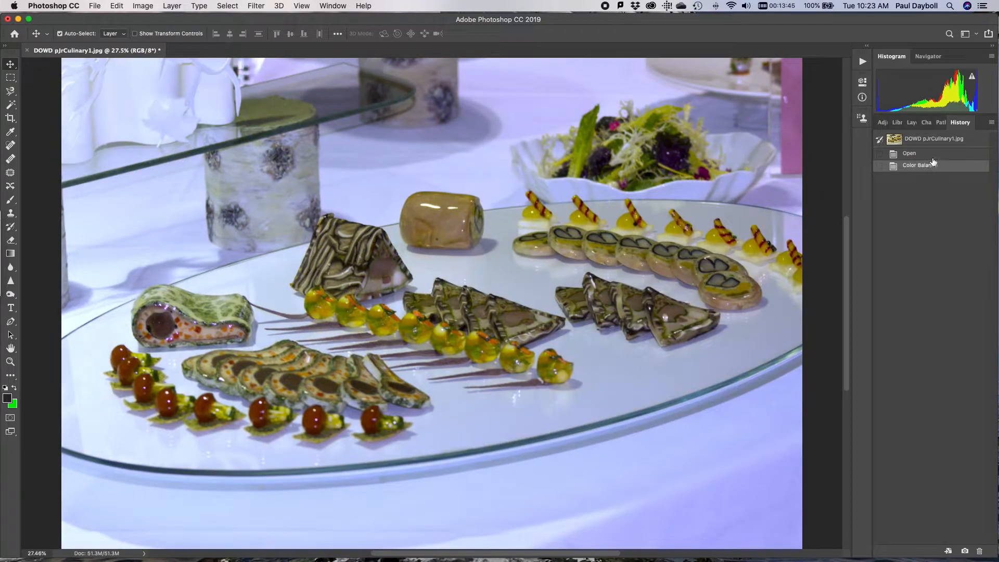
pyautogui.click(934, 144)
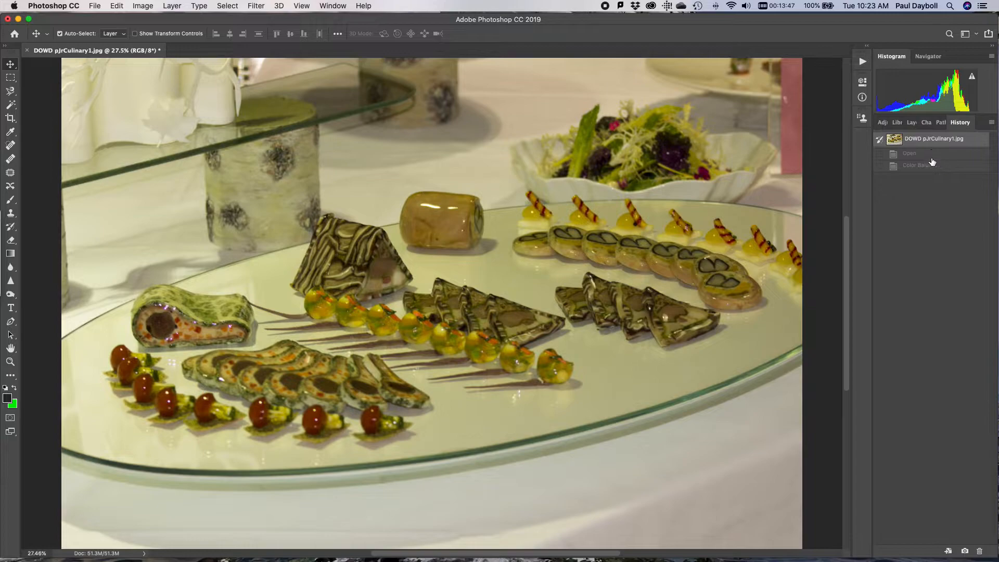
pyautogui.click(930, 155)
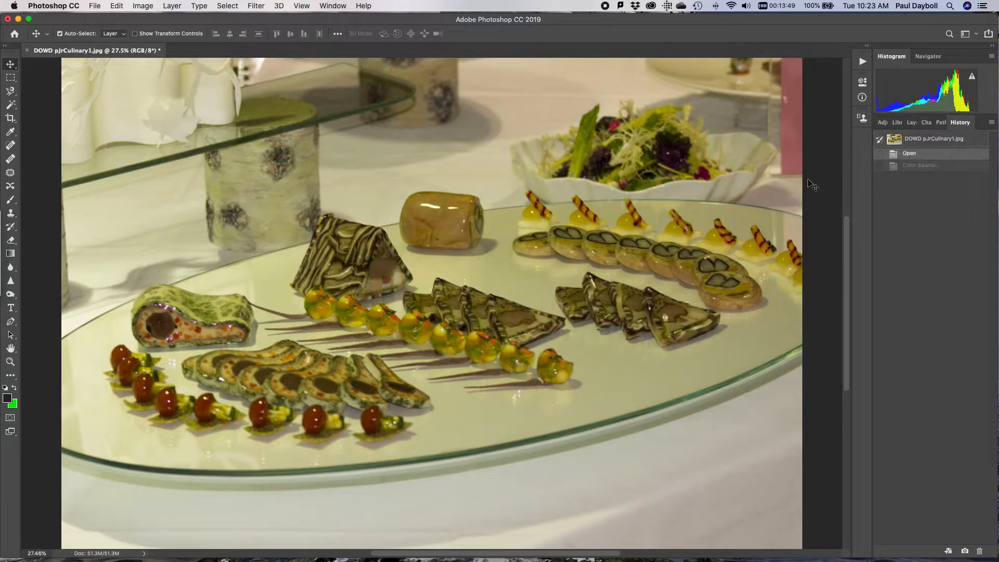
# Start a new Color Balance adjustment and set the highlights to -12 cyan–red, 0 magenta–green and about +68 yellow–blue
pyautogui.click(192, 4)
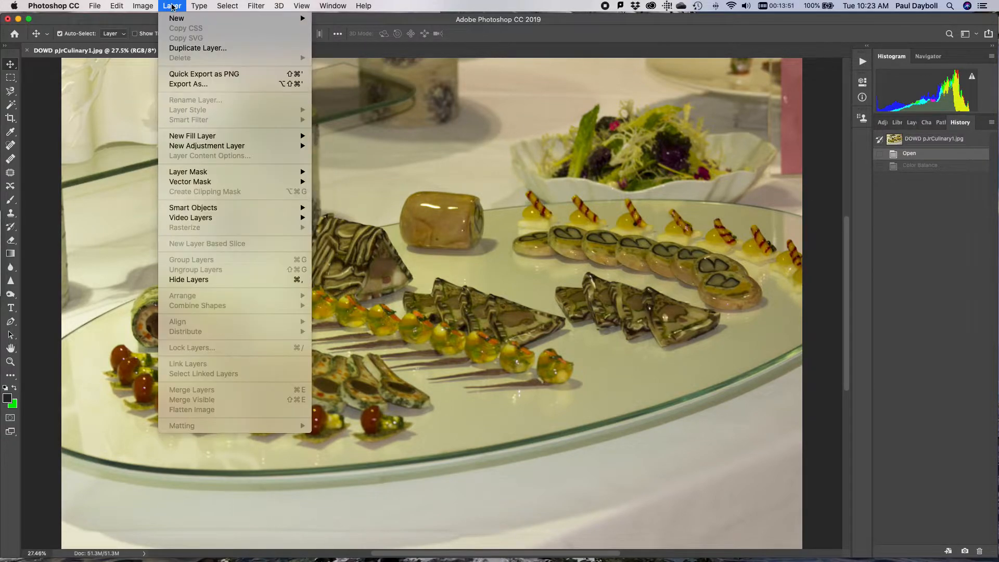
pyautogui.moveTo(142, 6)
pyautogui.moveTo(155, 36)
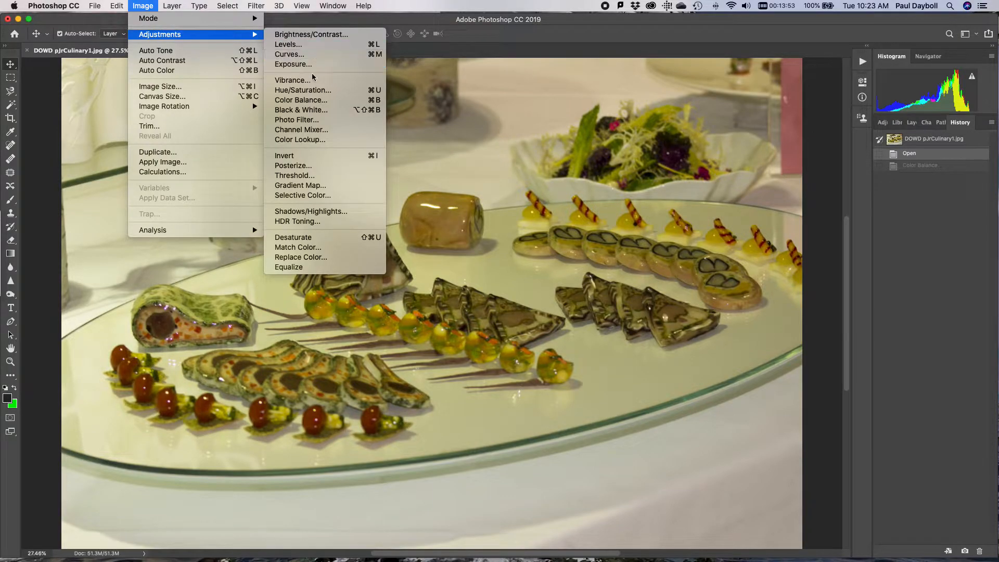
pyautogui.click(326, 99)
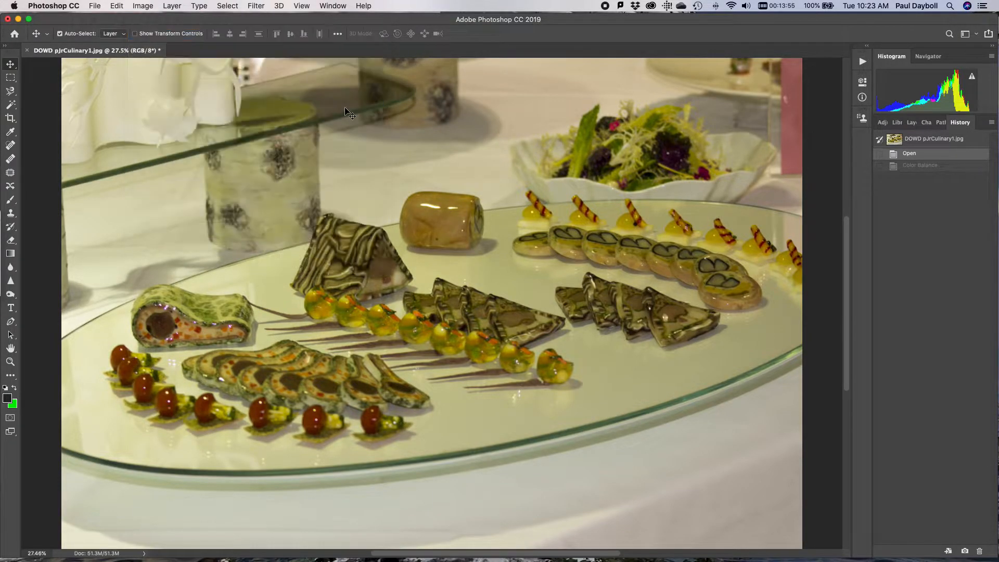
pyautogui.click(589, 151)
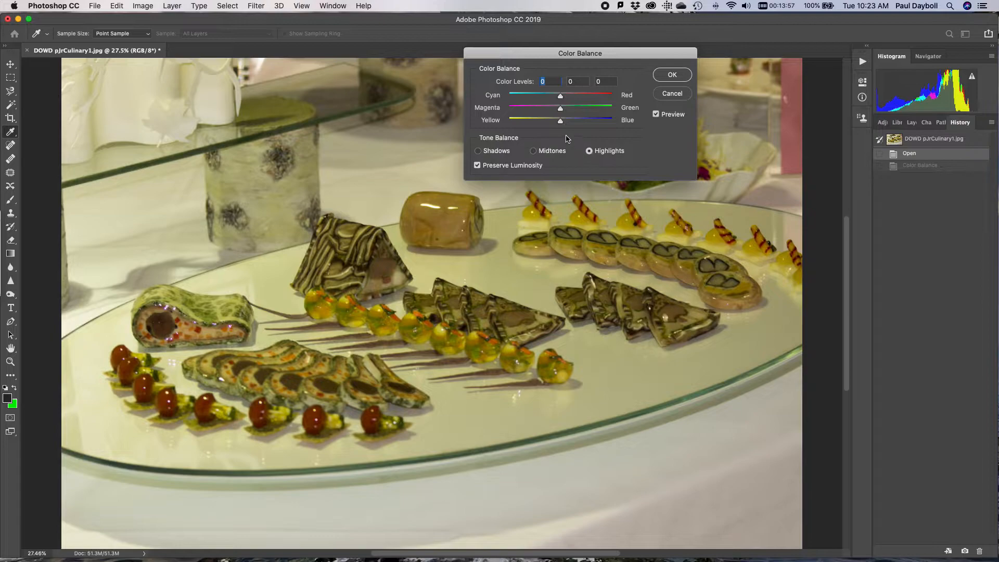
pyautogui.moveTo(560, 121); pyautogui.dragTo(597, 125)
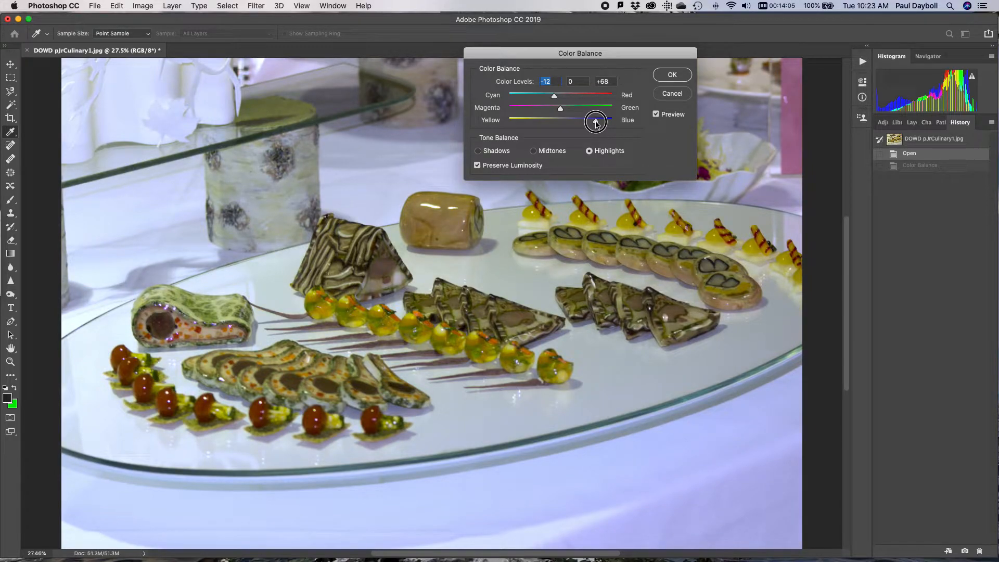
# Set the Color Balance midtones to about +10, -7 and -10, and fine-tune the magenta–green level
pyautogui.click(541, 155)
pyautogui.moveTo(560, 123); pyautogui.dragTo(567, 99)
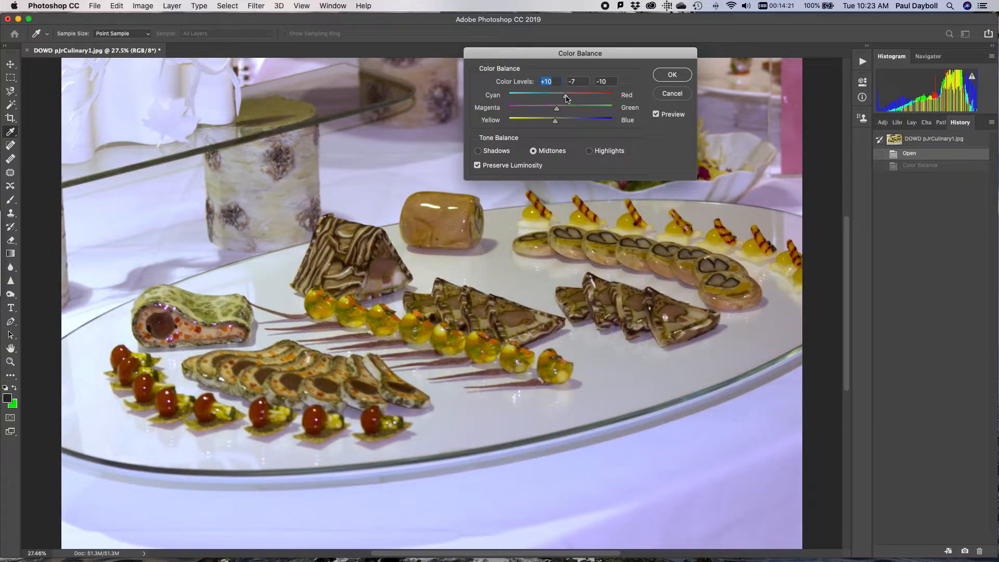
pyautogui.moveTo(557, 112); pyautogui.dragTo(563, 112)
pyautogui.click(558, 110)
# Set the Color Balance shadows to 0, 0 and +22 and apply the adjustment
pyautogui.click(503, 151)
pyautogui.moveTo(561, 123)
pyautogui.mouseDown()
pyautogui.moveTo(575, 124)
pyautogui.moveTo(561, 111)
pyautogui.mouseUp()
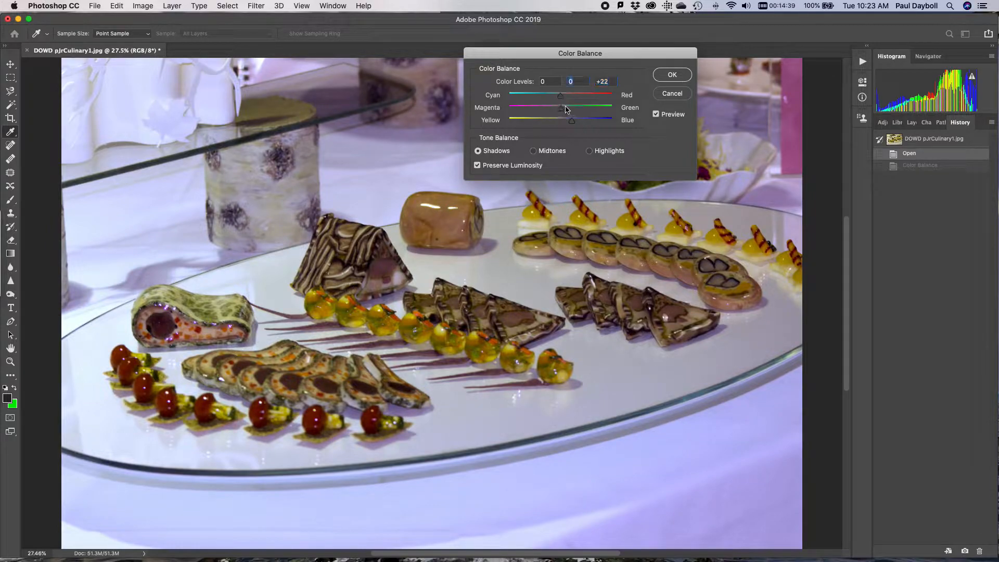
pyautogui.click(661, 78)
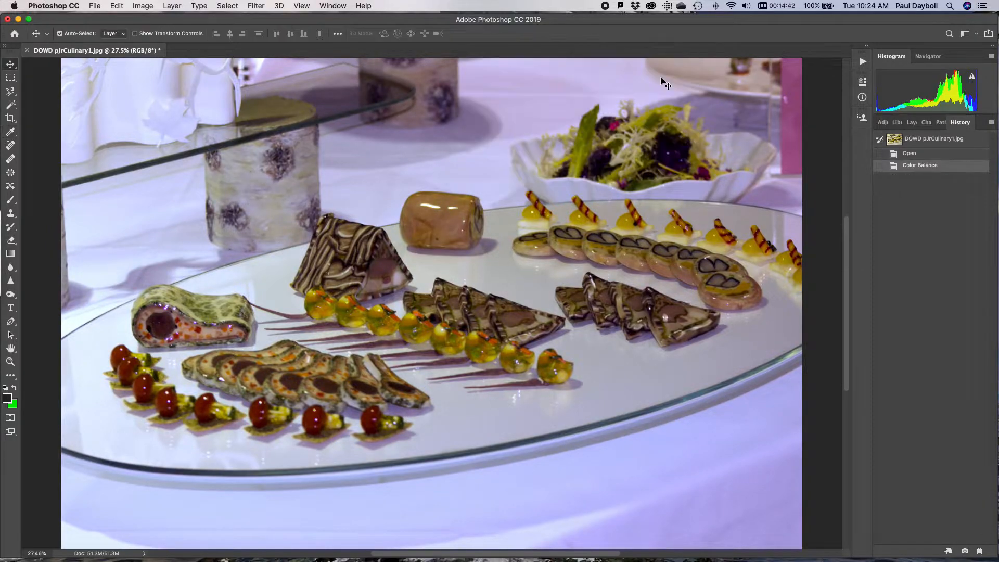
pyautogui.click(199, 6)
pyautogui.moveTo(171, 4)
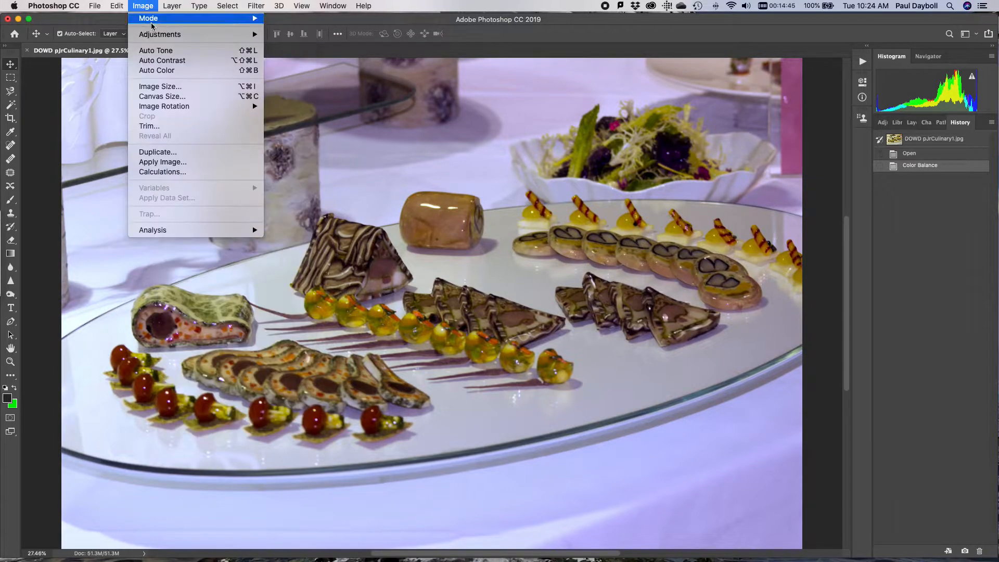
pyautogui.moveTo(161, 34)
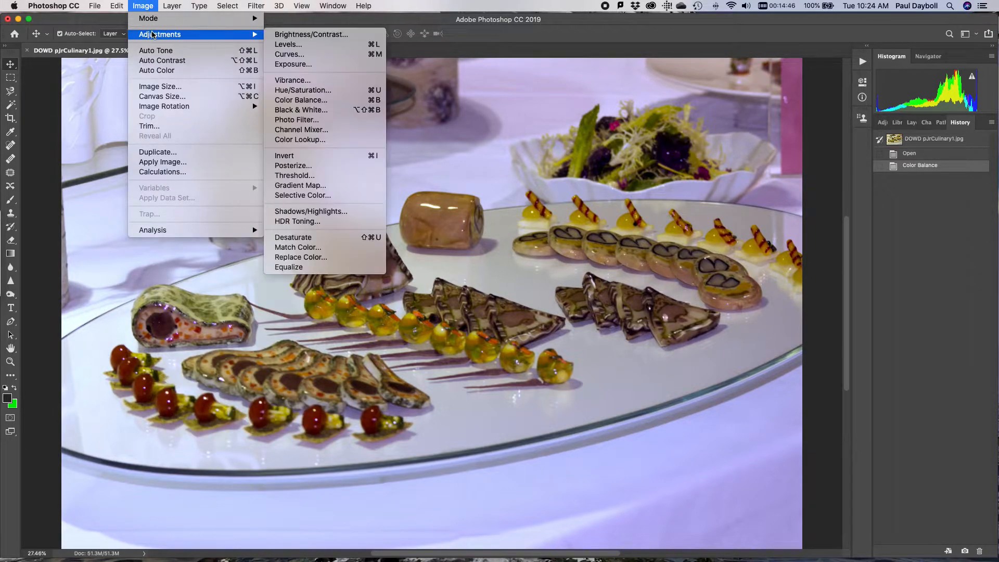
pyautogui.click(311, 68)
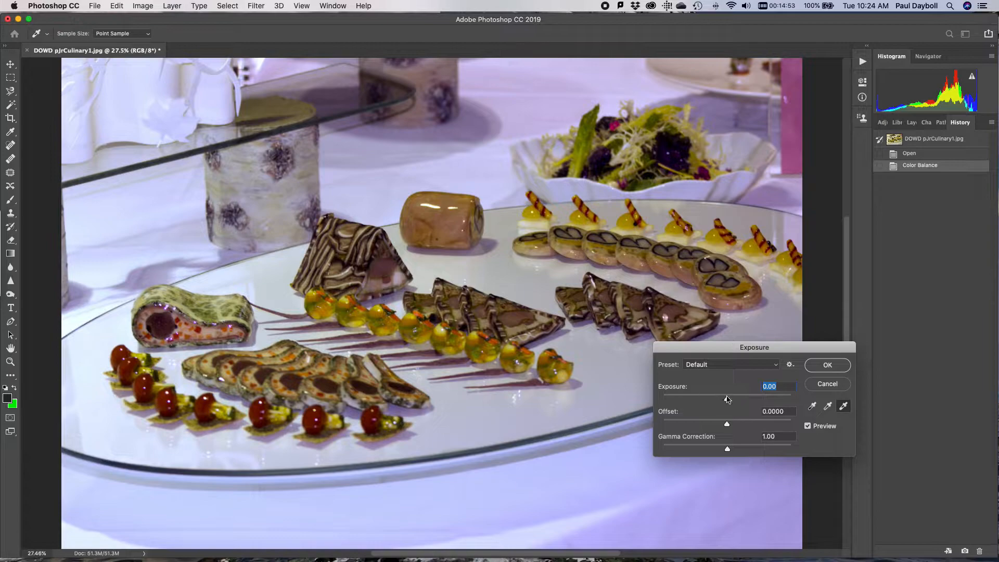
pyautogui.moveTo(727, 399); pyautogui.dragTo(734, 401)
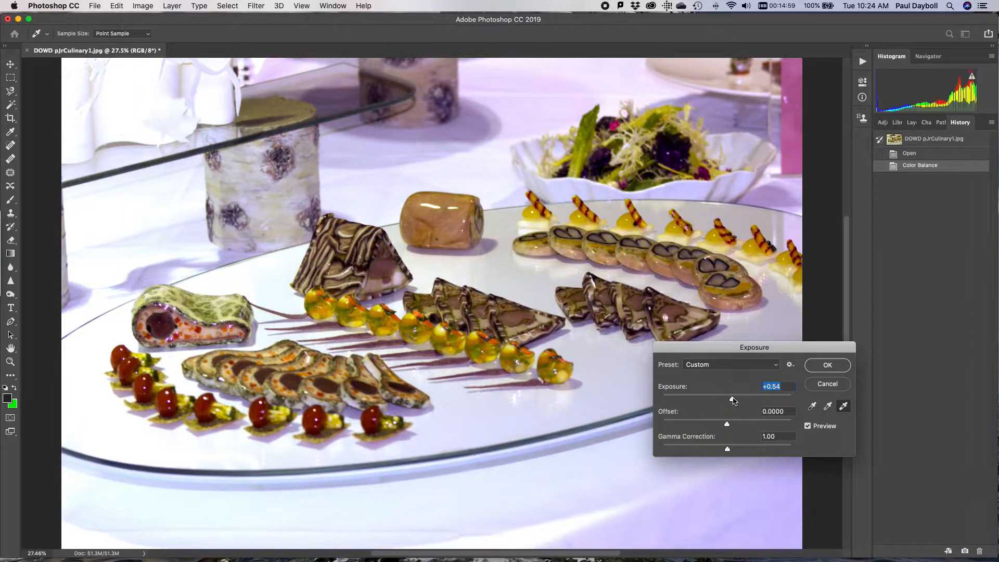
pyautogui.click(828, 385)
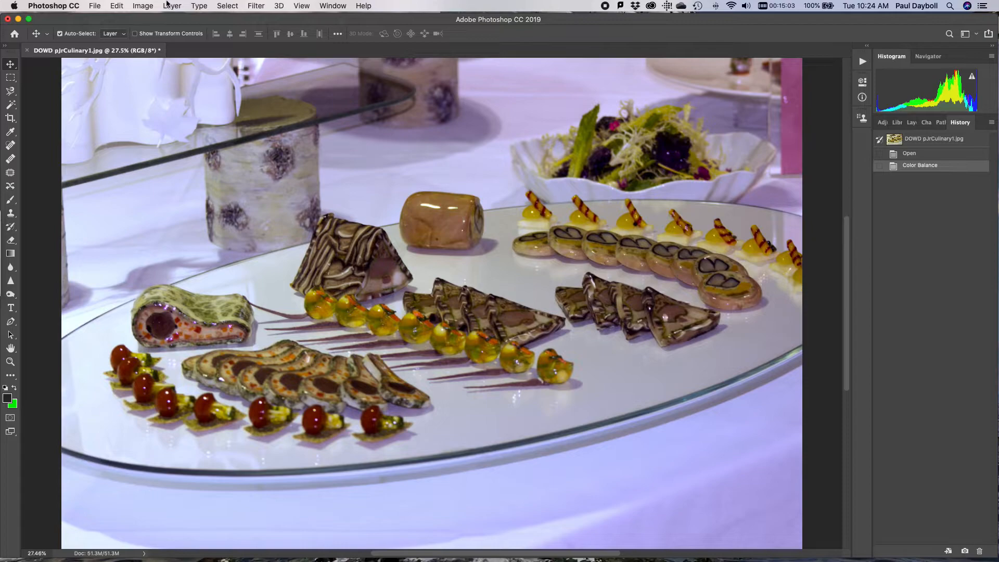
# Start a Curves adjustment and add midtone, highlight and shadow points to the RGB curve, the shadow point at input 62, output 67
pyautogui.click(142, 6)
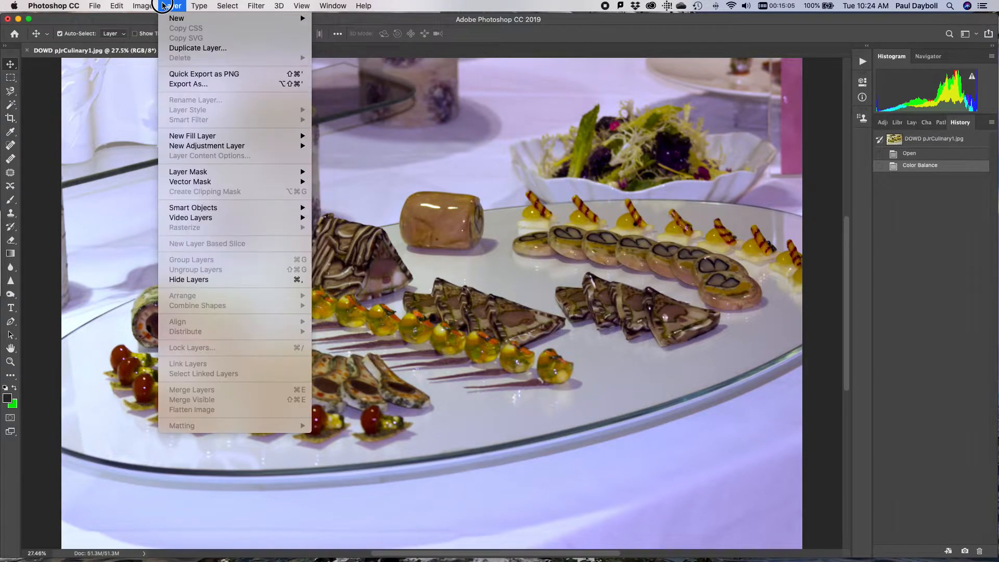
pyautogui.moveTo(143, 6)
pyautogui.moveTo(246, 34)
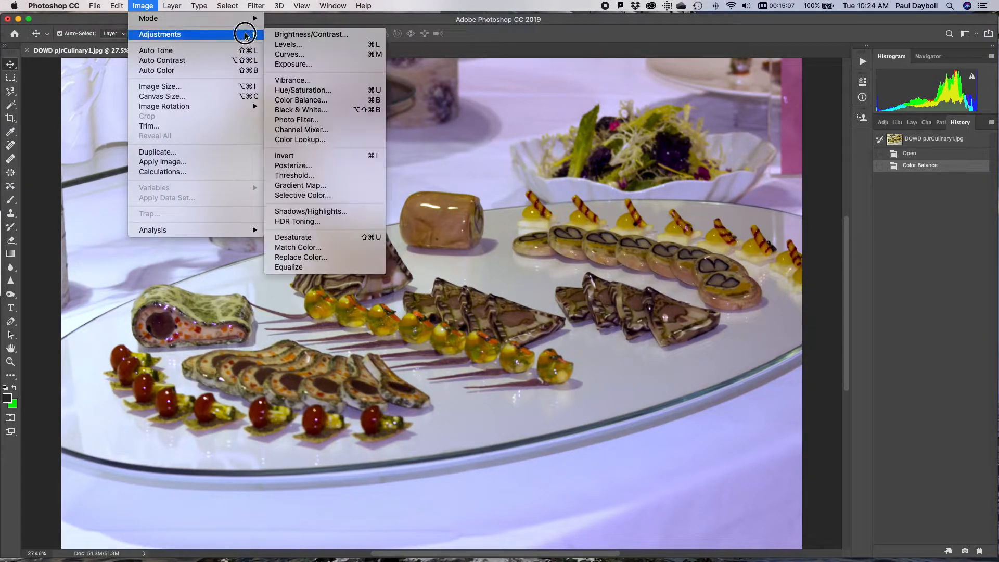
pyautogui.click(288, 54)
pyautogui.moveTo(473, 118); pyautogui.dragTo(734, 58)
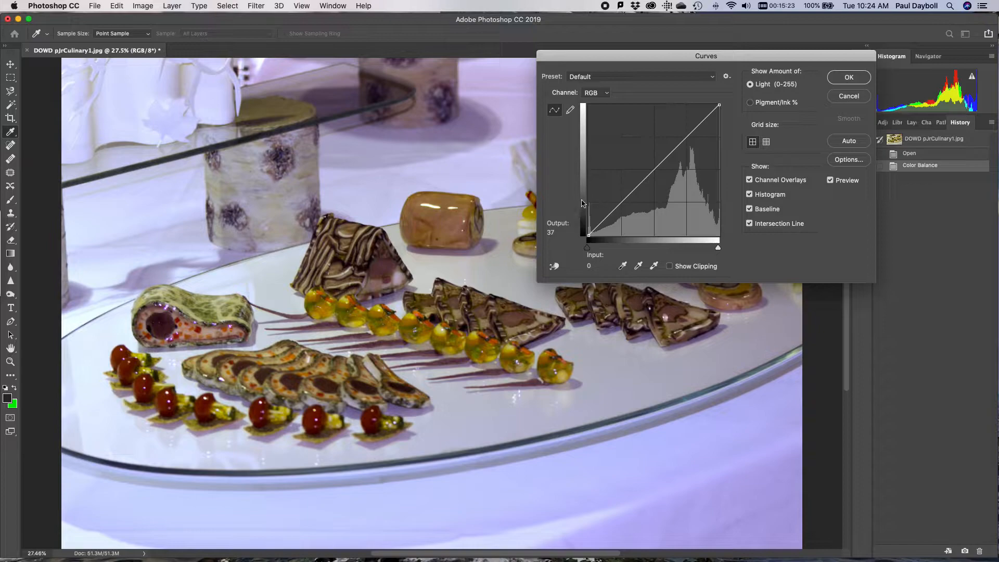
pyautogui.click(656, 168)
pyautogui.click(690, 139)
pyautogui.click(620, 201)
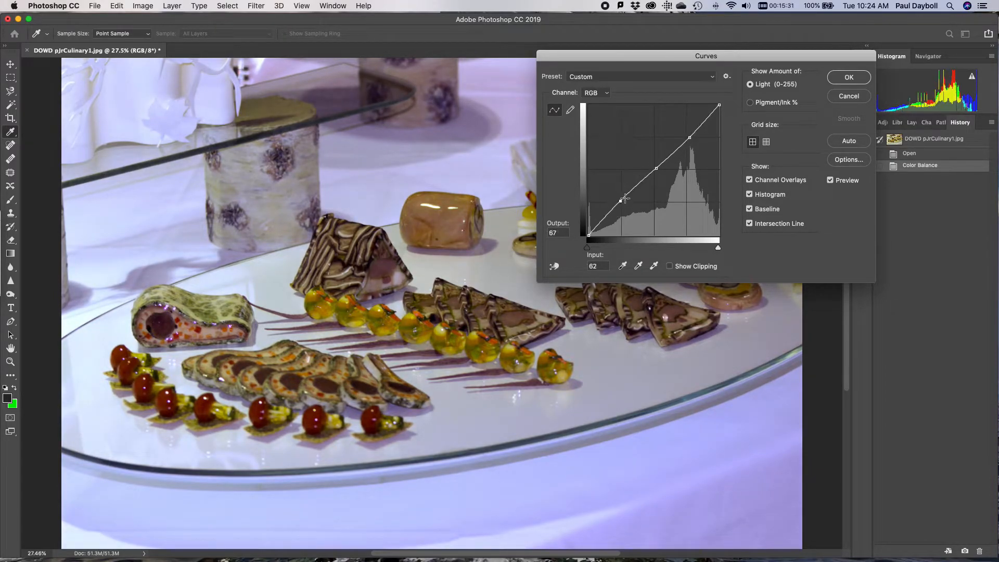
# Reshape the RGB curve, adjusting the shadow point and setting midtones to input 117, output 137 and highlights to input 202, output 207
pyautogui.moveTo(690, 139); pyautogui.dragTo(686, 135)
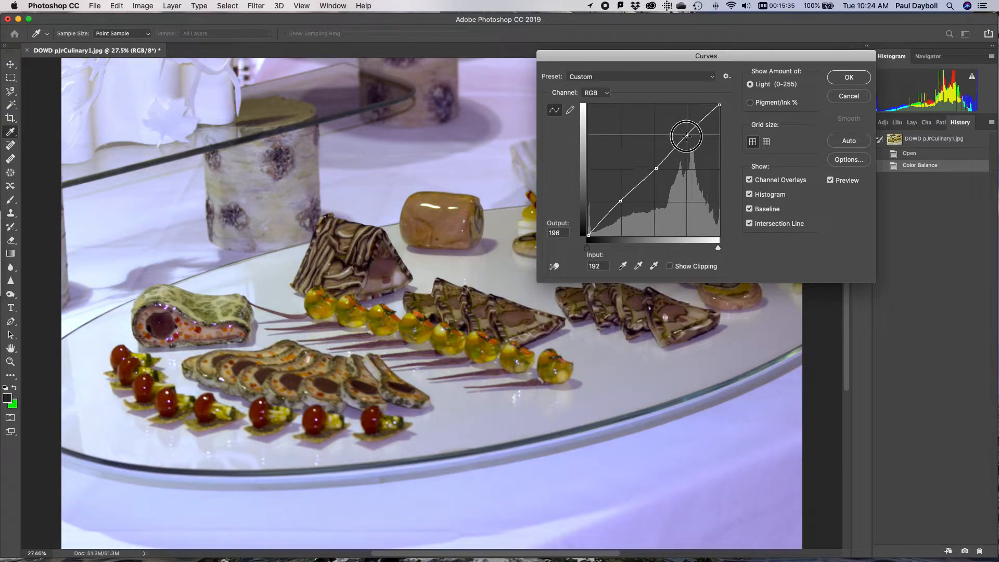
pyautogui.moveTo(656, 168); pyautogui.dragTo(652, 167)
pyautogui.moveTo(621, 203)
pyautogui.mouseDown()
pyautogui.moveTo(592, 208)
pyautogui.moveTo(620, 201)
pyautogui.moveTo(636, 211)
pyautogui.moveTo(623, 201)
pyautogui.mouseUp()
pyautogui.click(652, 166)
pyautogui.click(690, 133)
pyautogui.moveTo(690, 135); pyautogui.dragTo(692, 136)
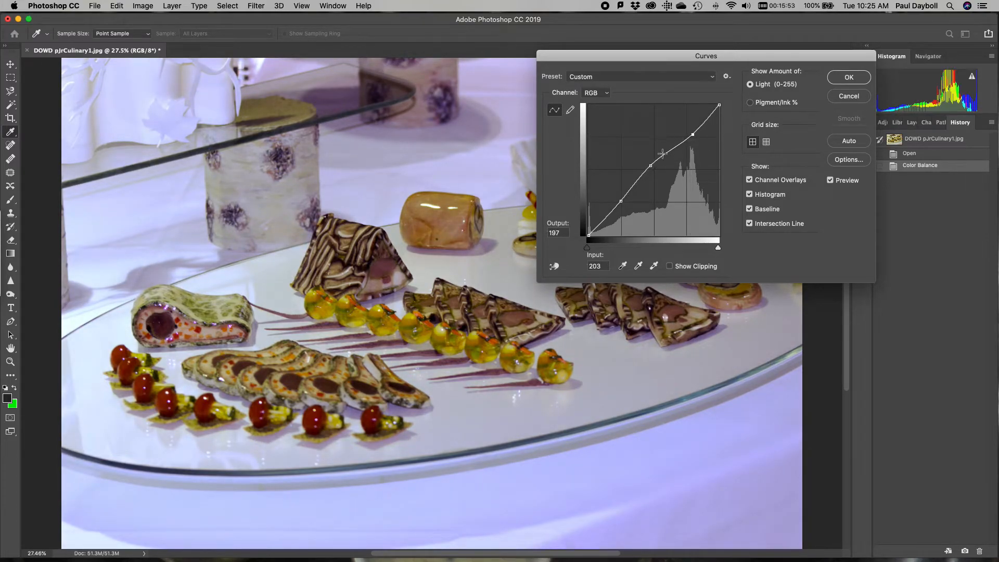
pyautogui.moveTo(652, 164)
pyautogui.mouseDown()
pyautogui.moveTo(656, 172)
pyautogui.moveTo(648, 165)
pyautogui.mouseUp()
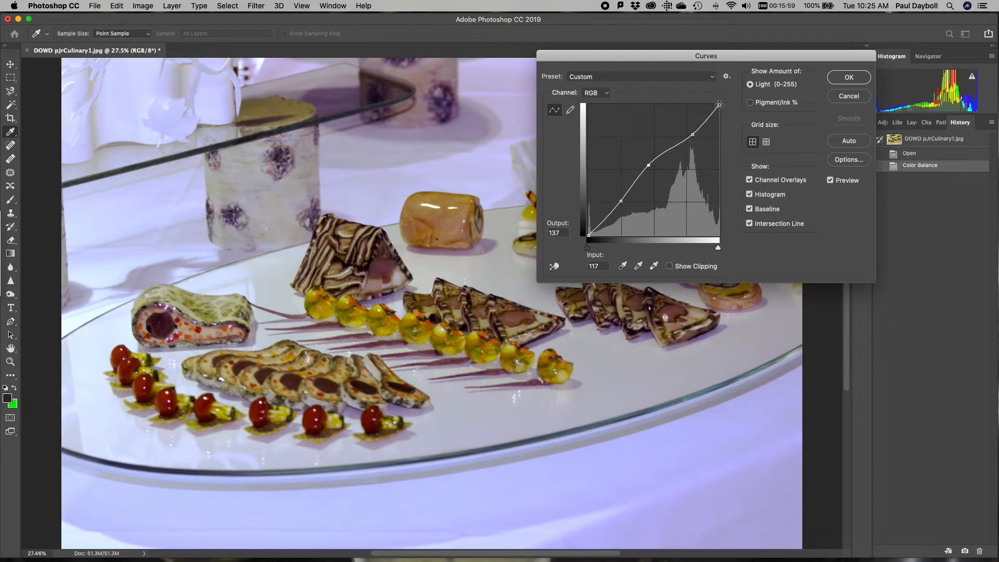
pyautogui.moveTo(694, 135)
pyautogui.mouseDown()
pyautogui.moveTo(702, 132)
pyautogui.moveTo(692, 130)
pyautogui.mouseUp()
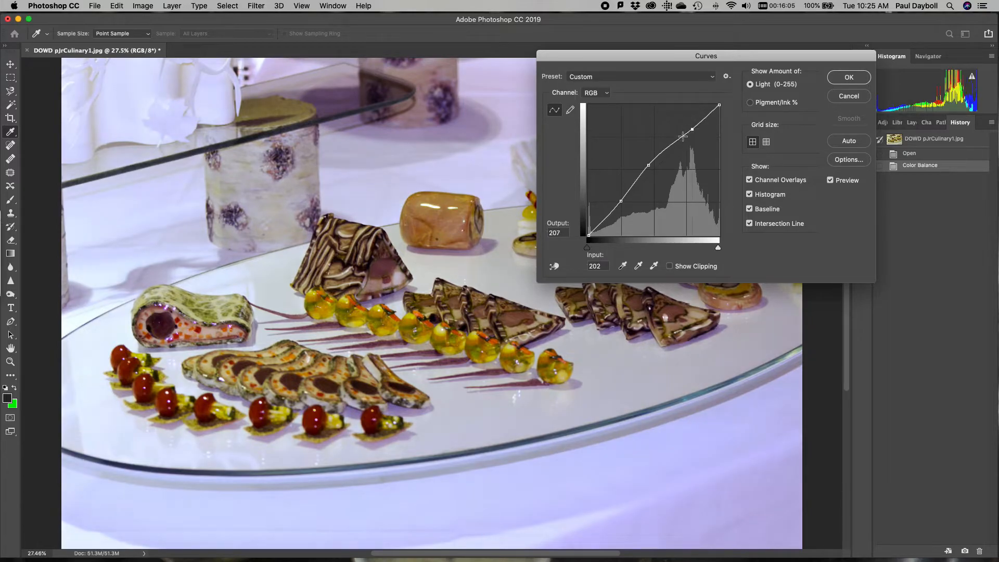
# Refine the RGB curve with midtones at input 125, output 141 and highlights at input 201, output 211, and apply it
pyautogui.click(653, 162)
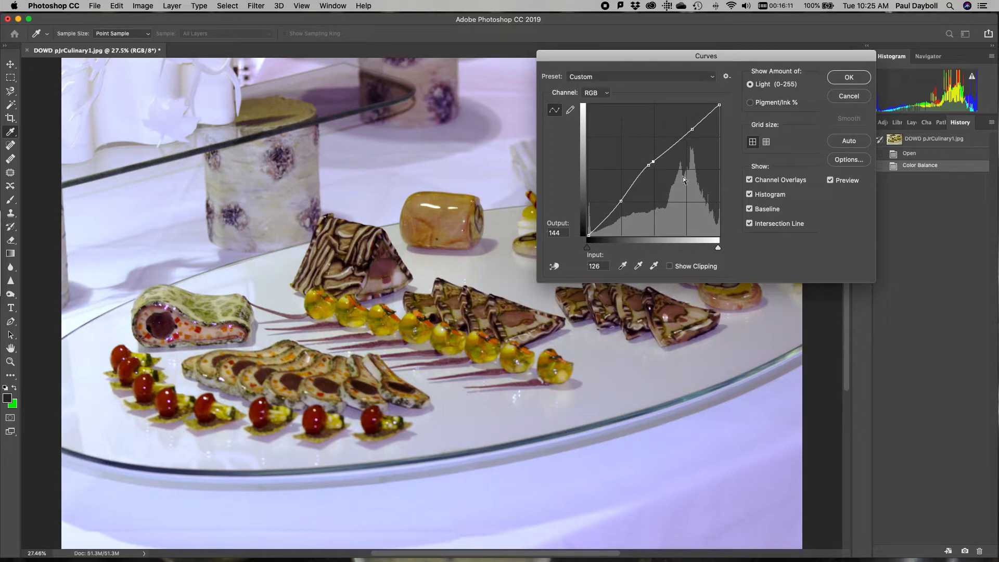
pyautogui.moveTo(653, 162); pyautogui.dragTo(651, 167)
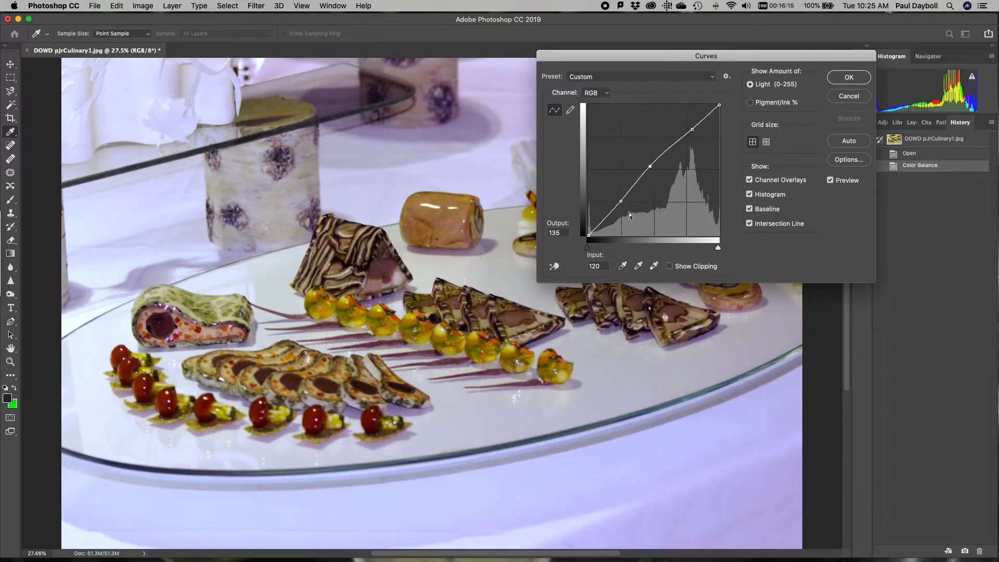
pyautogui.moveTo(621, 201); pyautogui.dragTo(619, 201)
pyautogui.moveTo(649, 165); pyautogui.dragTo(652, 163)
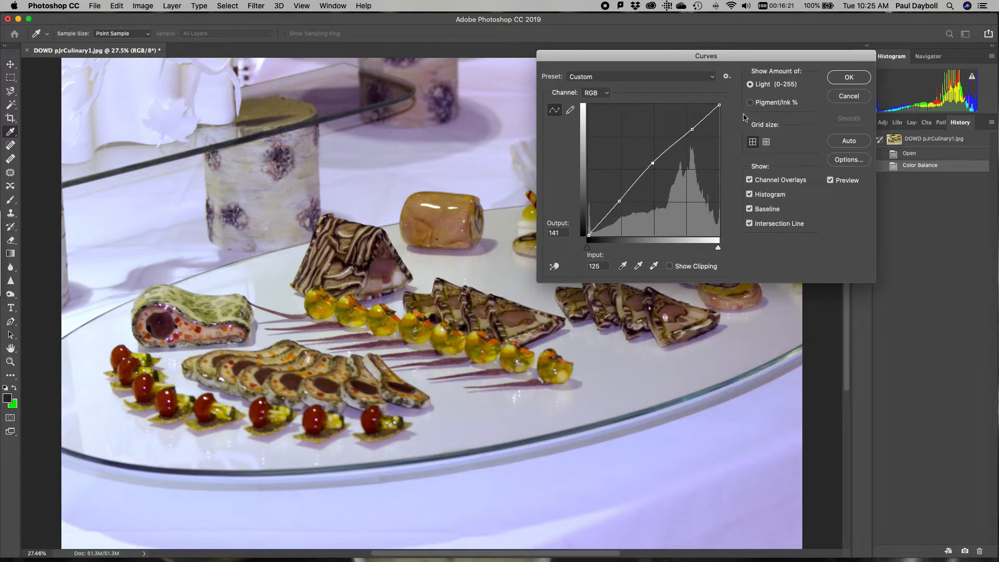
pyautogui.click(692, 129)
pyautogui.moveTo(692, 129); pyautogui.dragTo(691, 128)
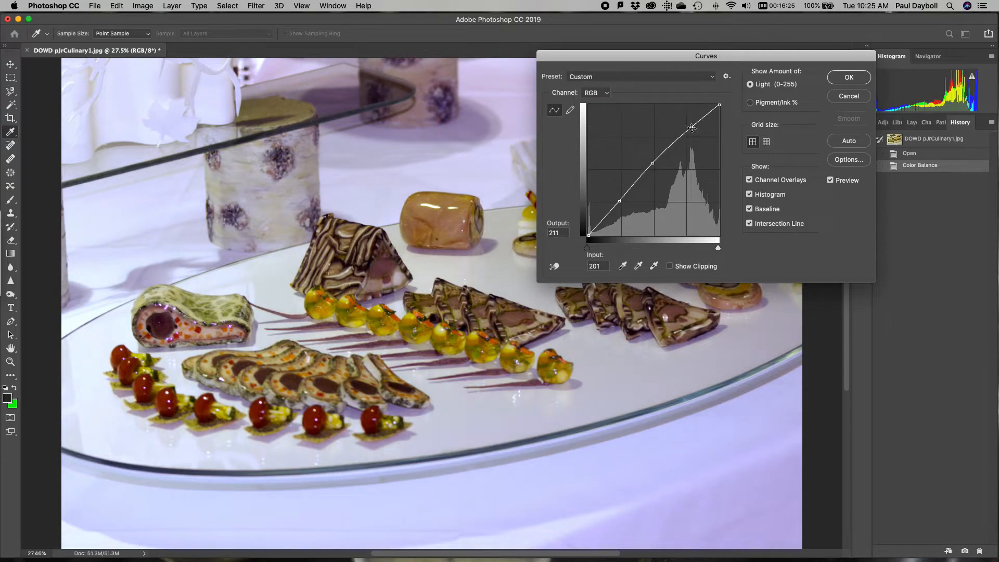
pyautogui.click(849, 77)
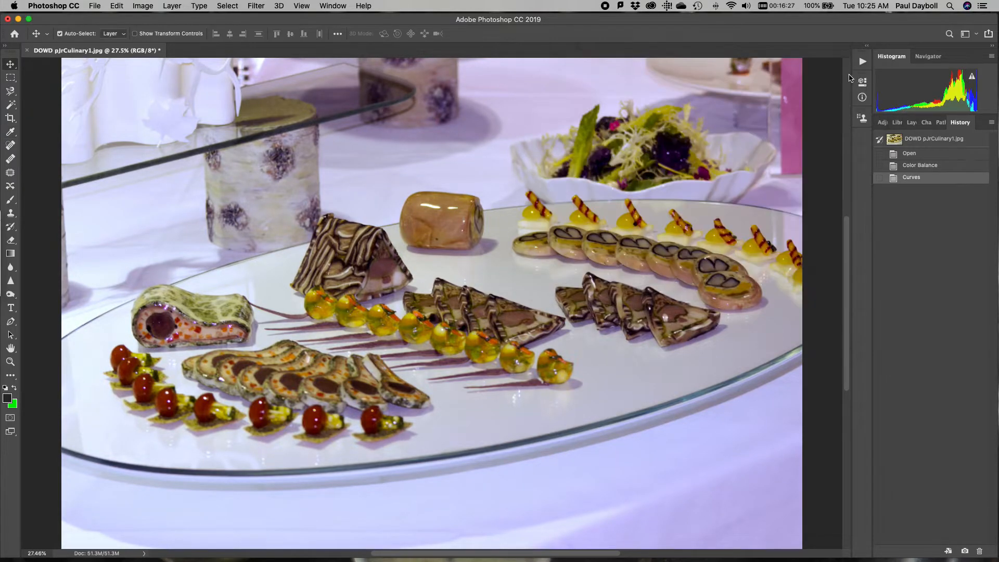
# Compare the original culinary photo with the version after Curves using the history states, ending on the Curves state
pyautogui.click(932, 140)
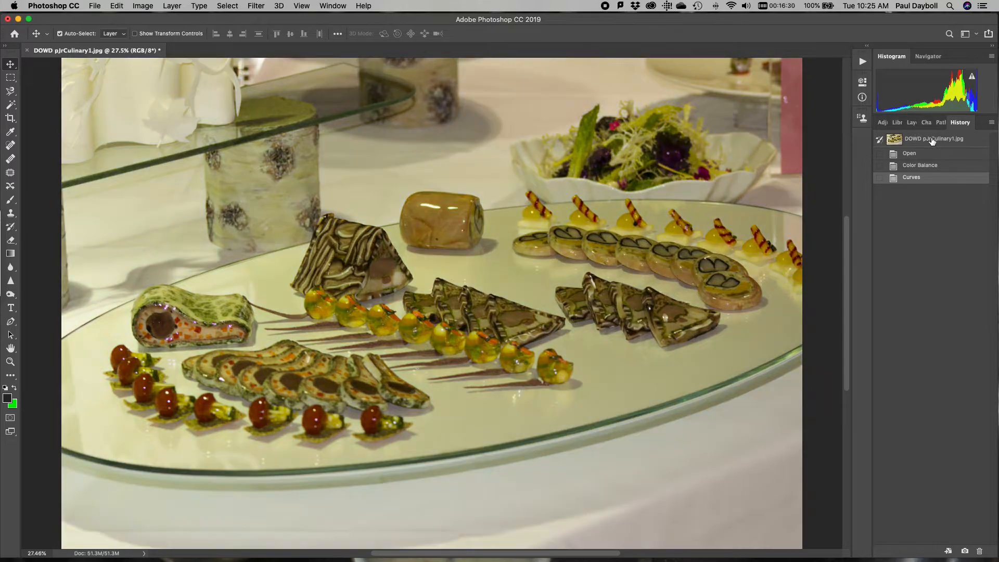
pyautogui.click(917, 179)
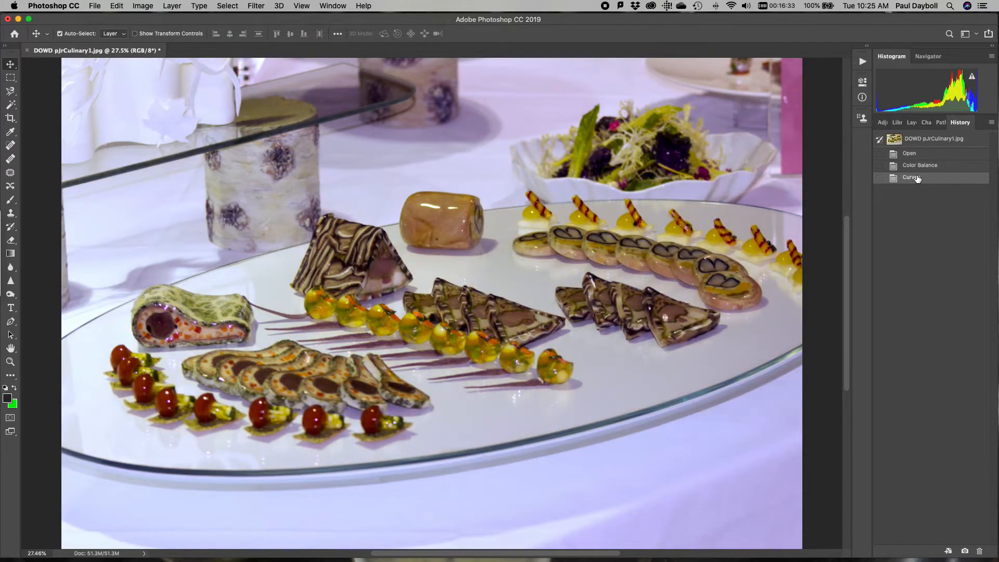
pyautogui.click(920, 140)
pyautogui.click(912, 178)
# Open ELRIartbattle3.jpg from the Photoshop 2 folder
pyautogui.hotkey('ctrl', 'Up')
pyautogui.click(656, 204)
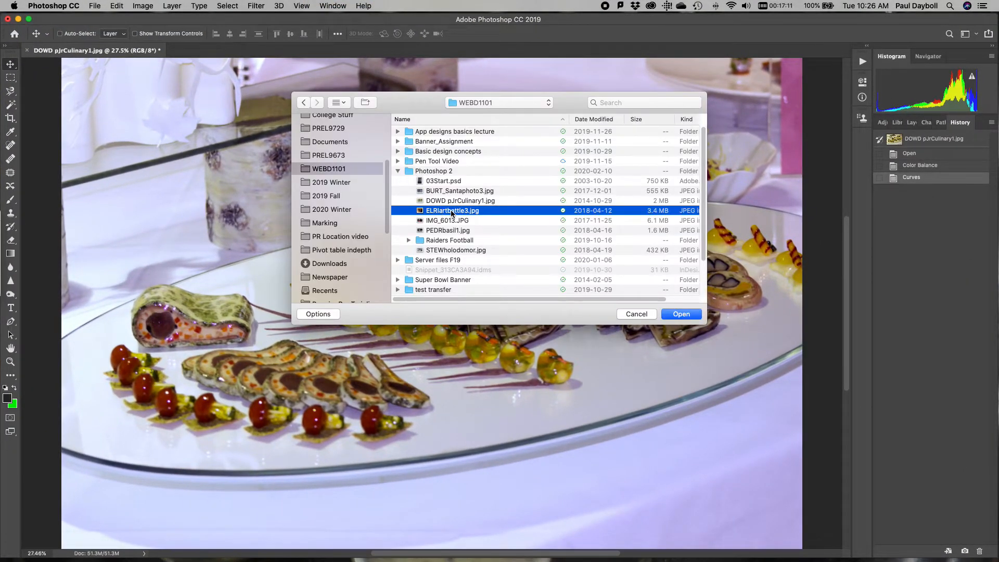
pyautogui.doubleClick(450, 215)
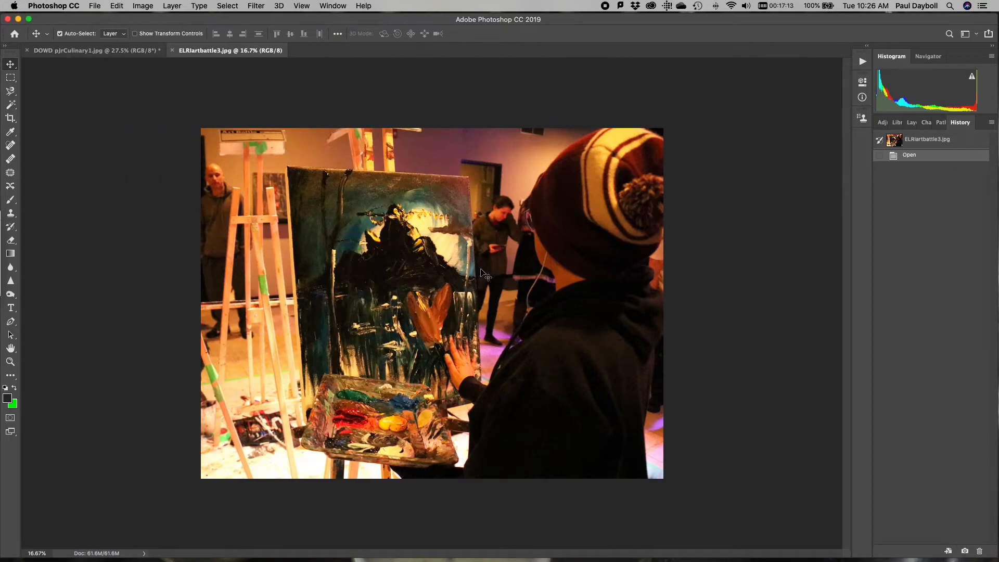
# Brighten the art battle photo with a Levels adjustment, setting the midtone input level to 1.70, and apply it
pyautogui.scroll(2, 485, 276)
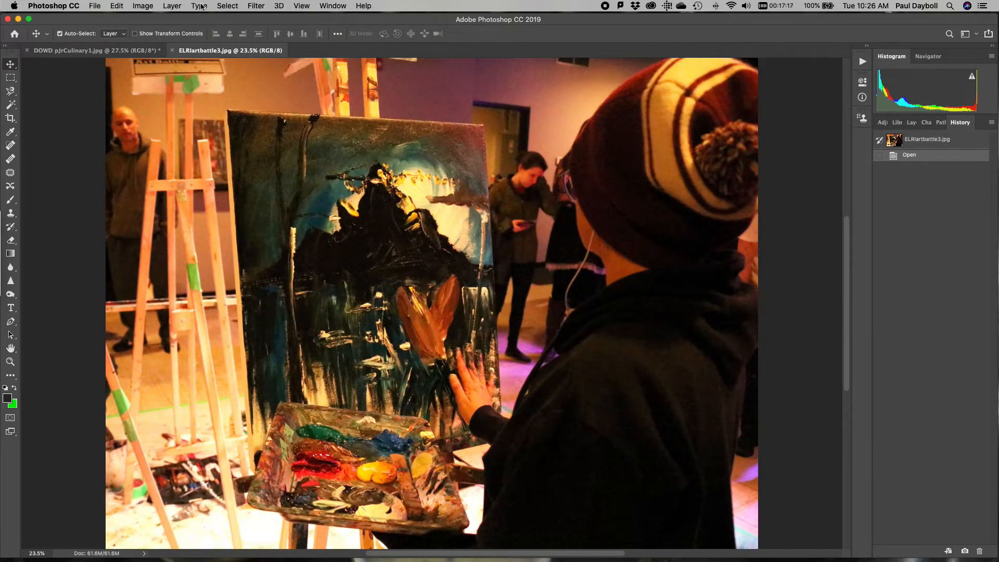
pyautogui.click(142, 5)
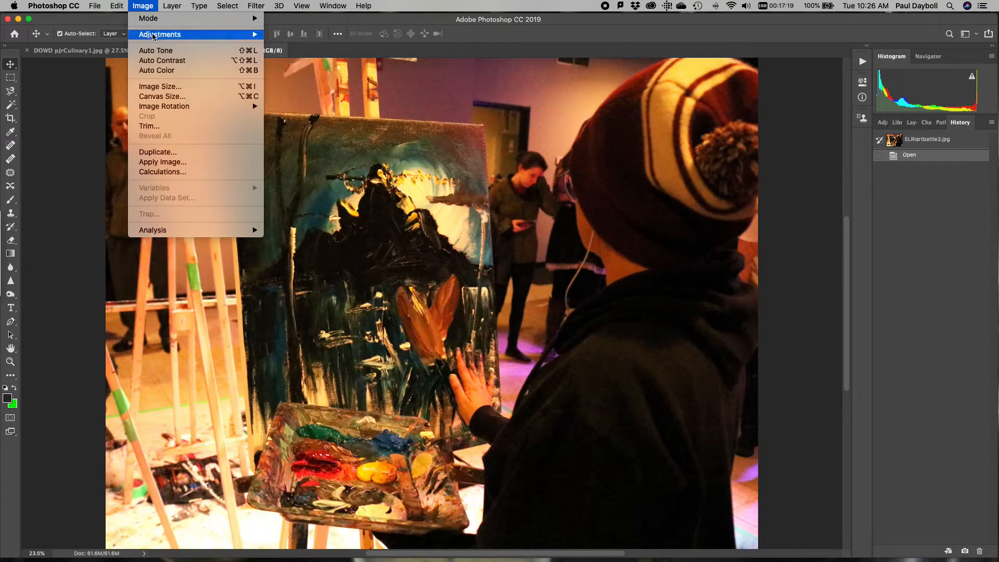
pyautogui.moveTo(153, 37)
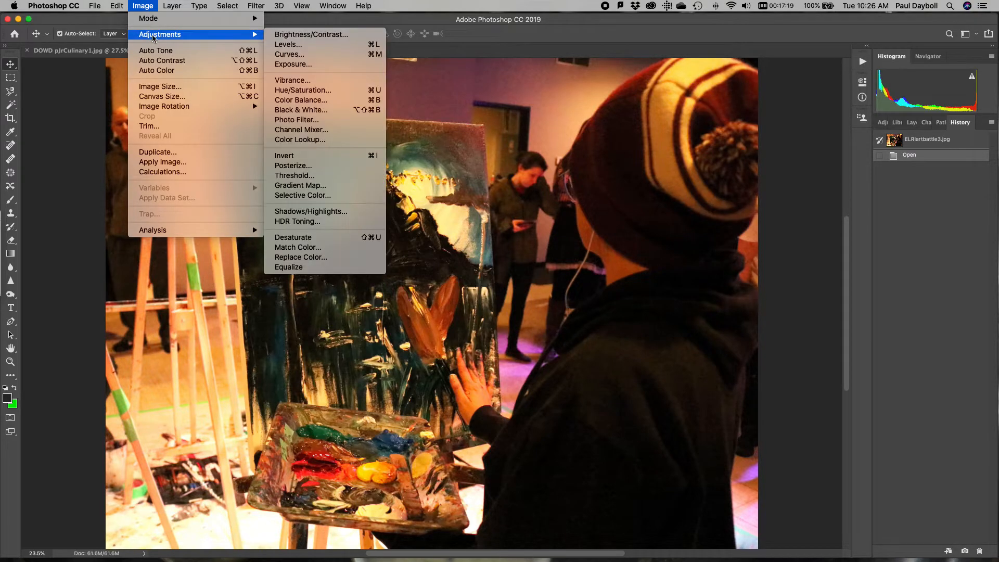
pyautogui.click(291, 44)
pyautogui.moveTo(435, 128); pyautogui.dragTo(627, 122)
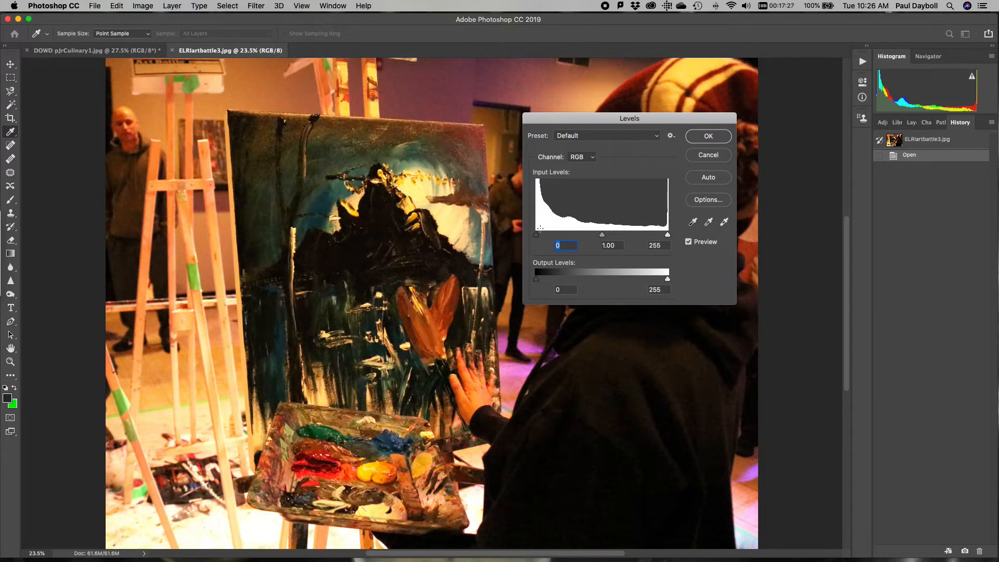
pyautogui.moveTo(602, 235); pyautogui.dragTo(572, 235)
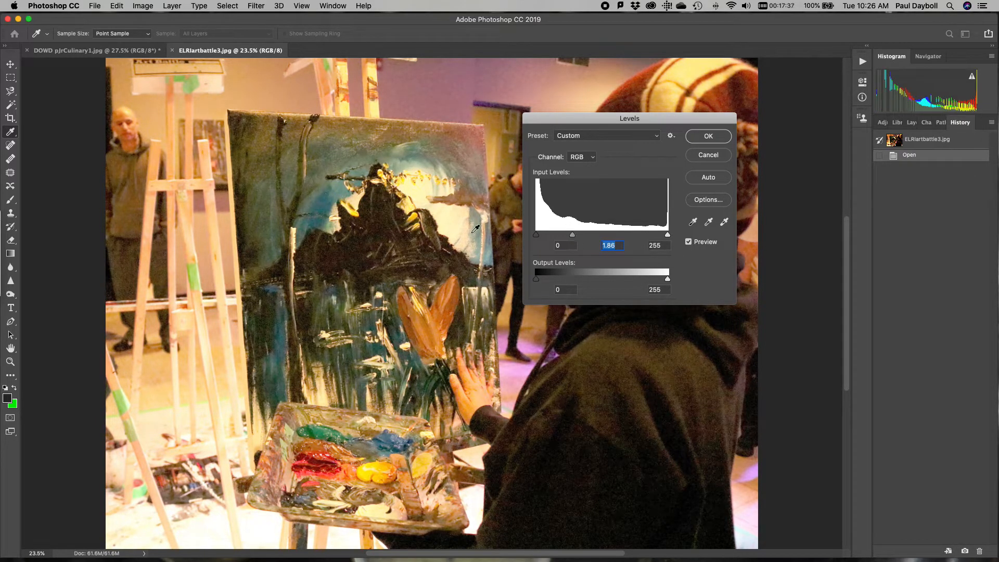
pyautogui.moveTo(572, 236); pyautogui.dragTo(576, 237)
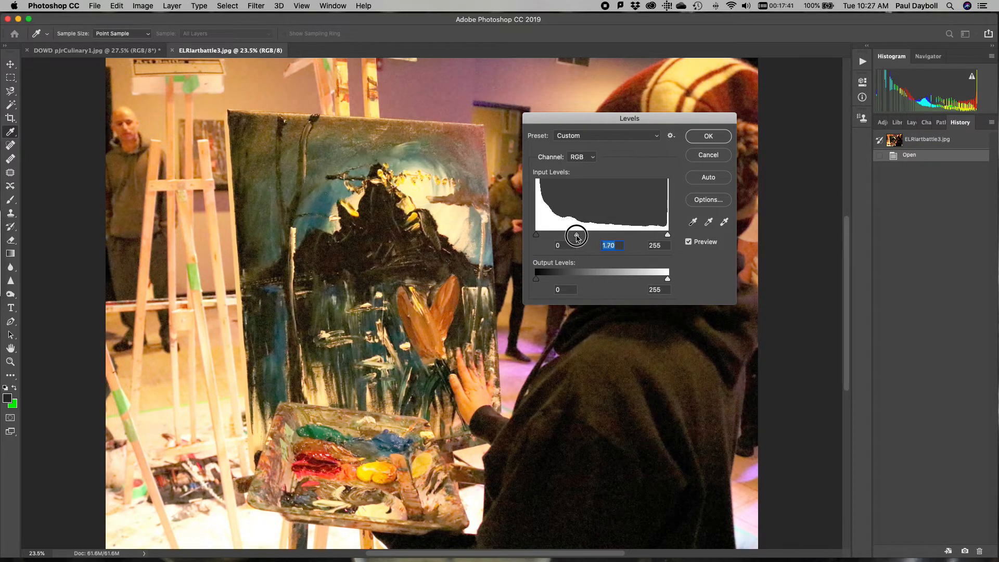
pyautogui.click(714, 137)
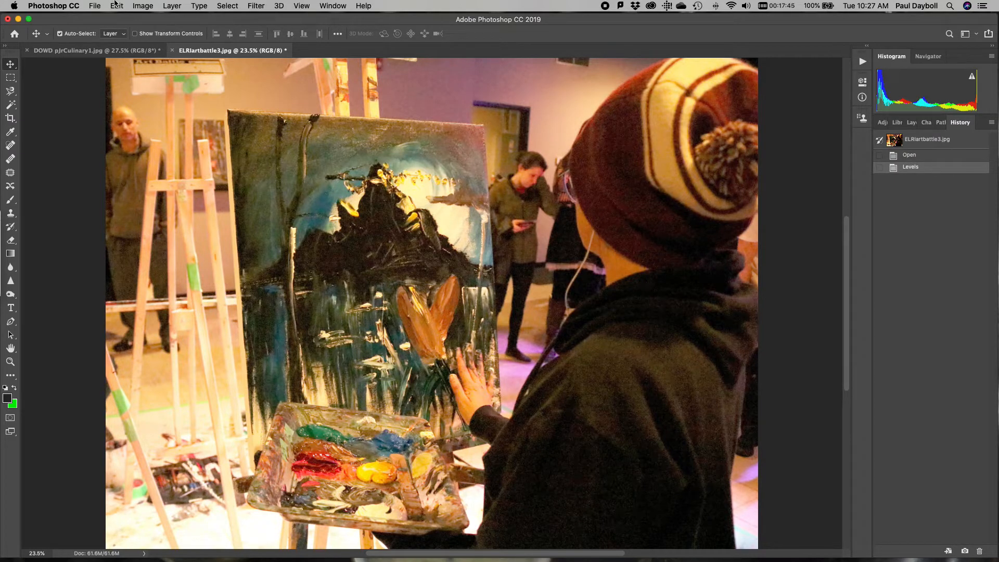
# Start a Color Balance adjustment, set the highlights to -11 cyan–red and +50 yellow–blue, and fine-tune their magenta–green level
pyautogui.click(142, 6)
pyautogui.moveTo(145, 18)
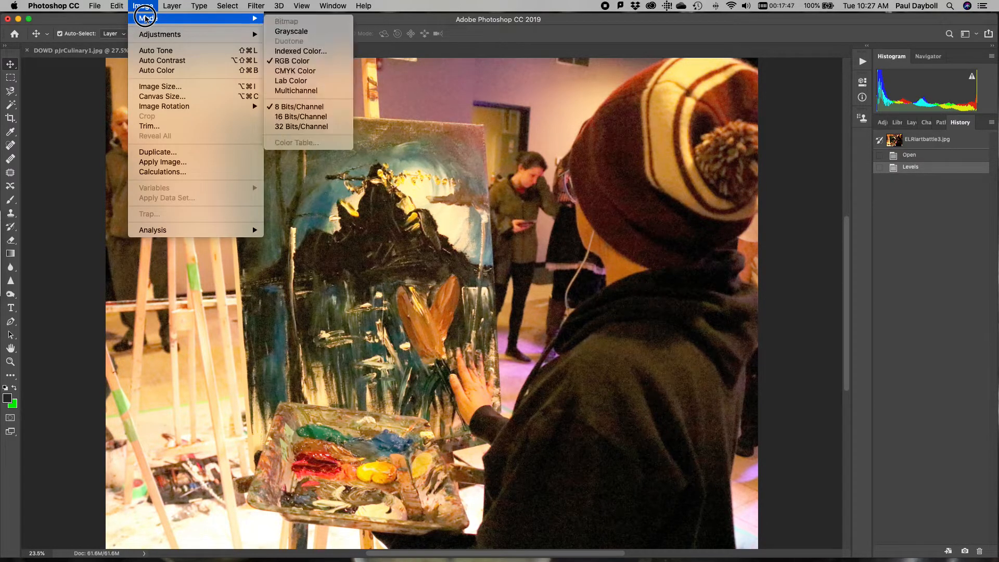
pyautogui.moveTo(206, 35)
pyautogui.click(304, 102)
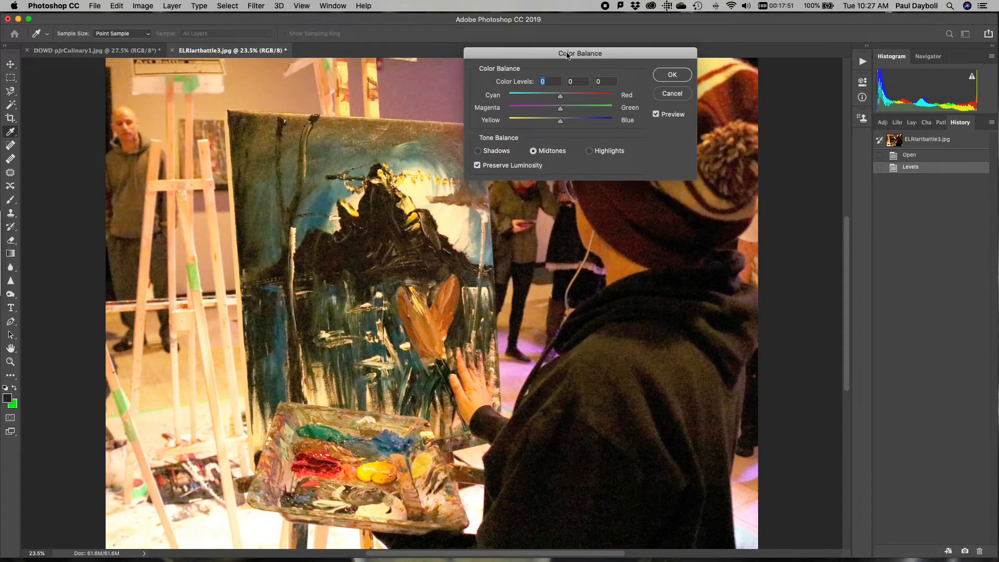
pyautogui.moveTo(566, 53); pyautogui.dragTo(709, 46)
pyautogui.moveTo(703, 116); pyautogui.dragTo(697, 93)
pyautogui.click(733, 143)
pyautogui.click(699, 92)
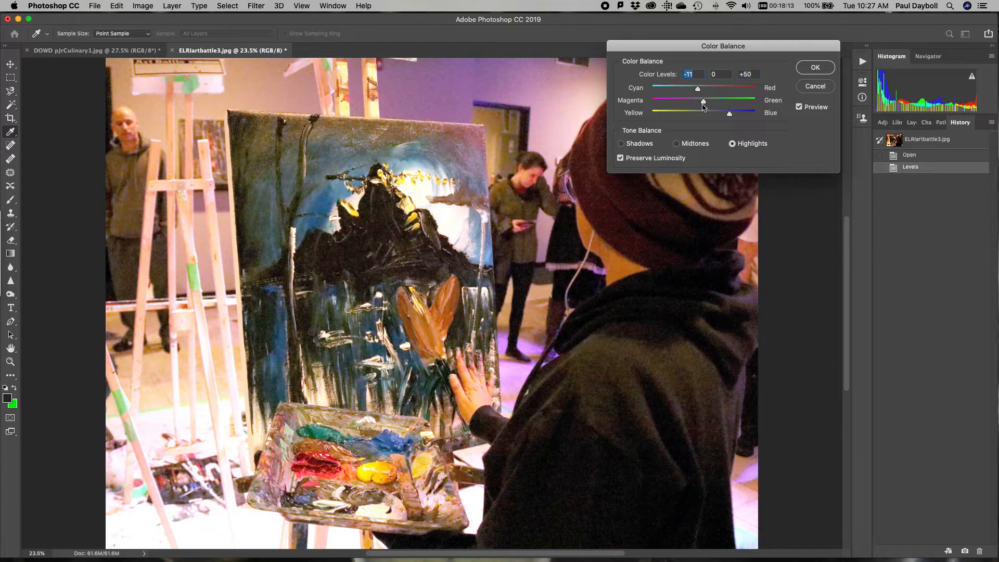
pyautogui.moveTo(706, 106); pyautogui.dragTo(710, 106)
# Set the Color Balance shadows to +7, -4 and +20 and apply the adjustment
pyautogui.click(621, 144)
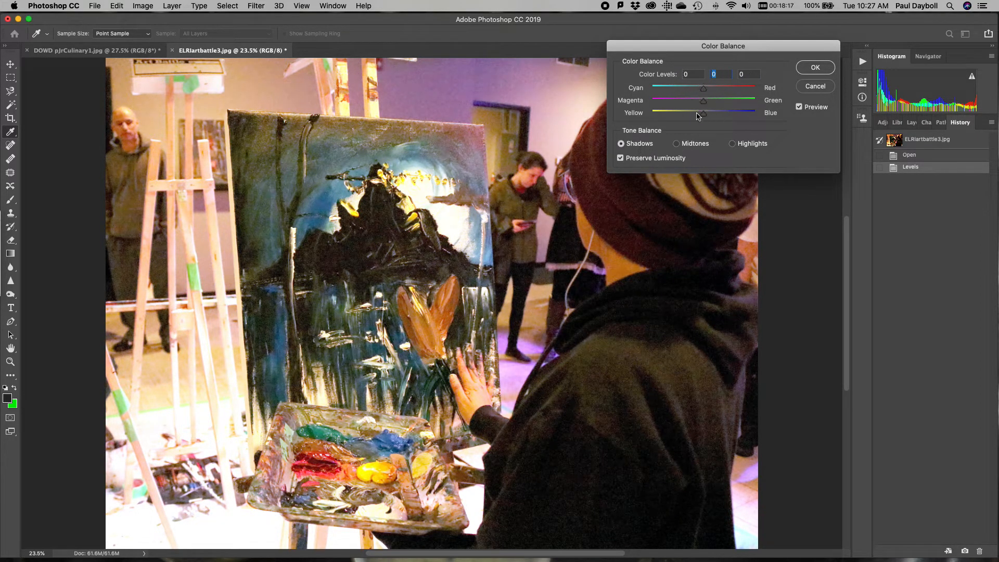
pyautogui.moveTo(702, 115)
pyautogui.mouseDown()
pyautogui.moveTo(715, 111)
pyautogui.moveTo(696, 103)
pyautogui.moveTo(723, 88)
pyautogui.moveTo(705, 90)
pyautogui.moveTo(701, 103)
pyautogui.moveTo(713, 115)
pyautogui.mouseUp()
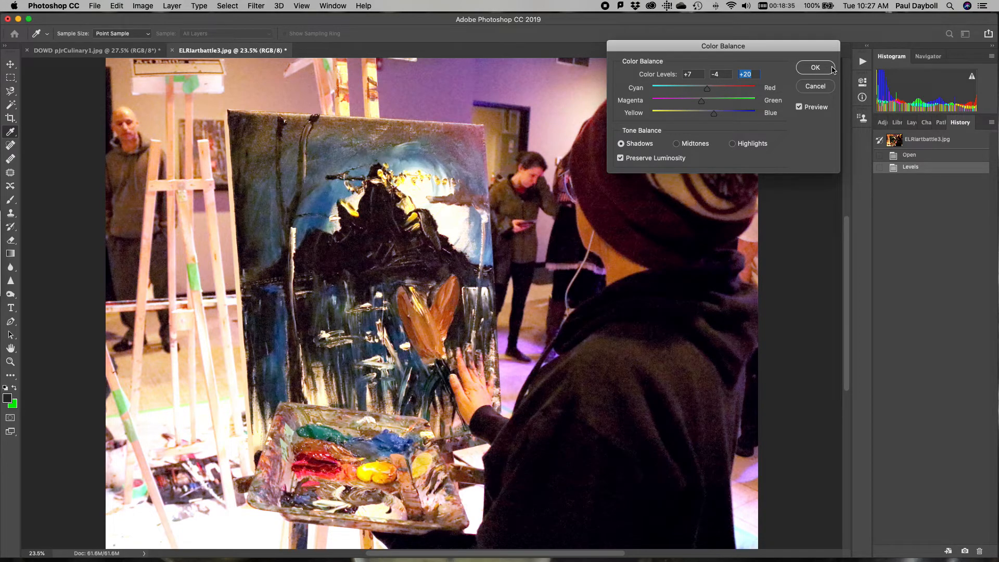
pyautogui.click(815, 67)
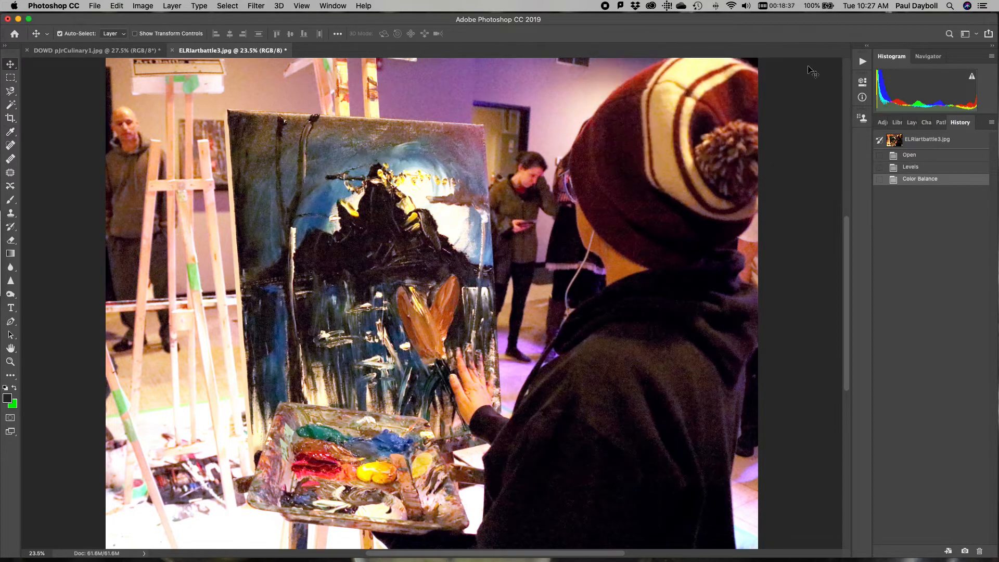
# Apply a Hue/Saturation adjustment to the art battle photo with the master saturation at -15
pyautogui.click(173, 5)
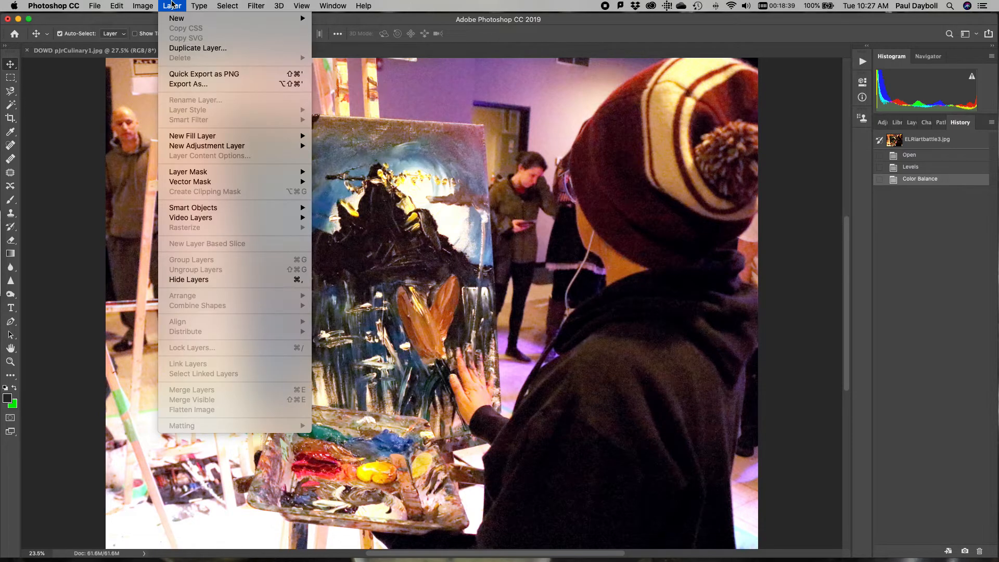
pyautogui.moveTo(143, 6)
pyautogui.moveTo(158, 37)
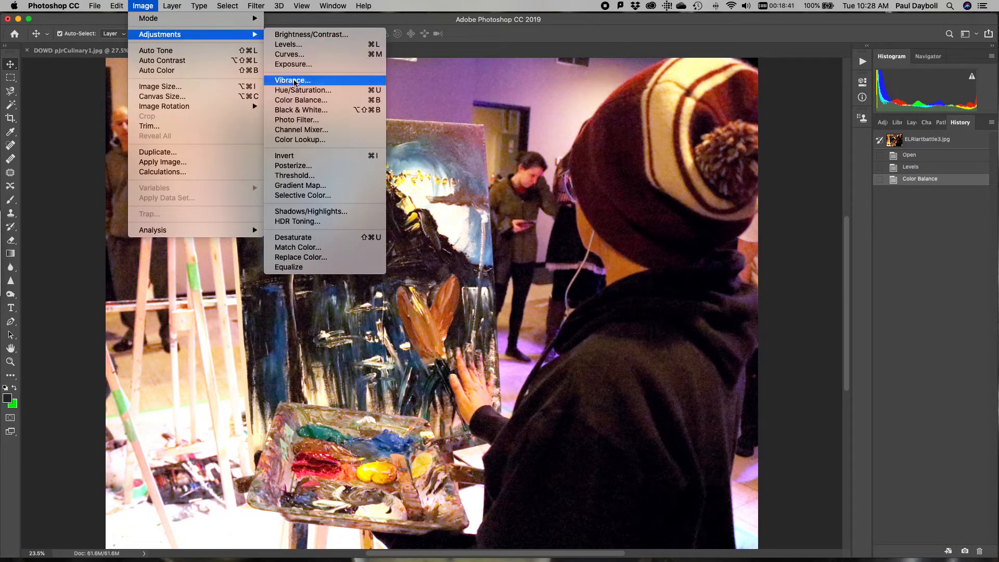
pyautogui.click(300, 90)
pyautogui.moveTo(557, 112); pyautogui.dragTo(747, 247)
pyautogui.click(794, 347)
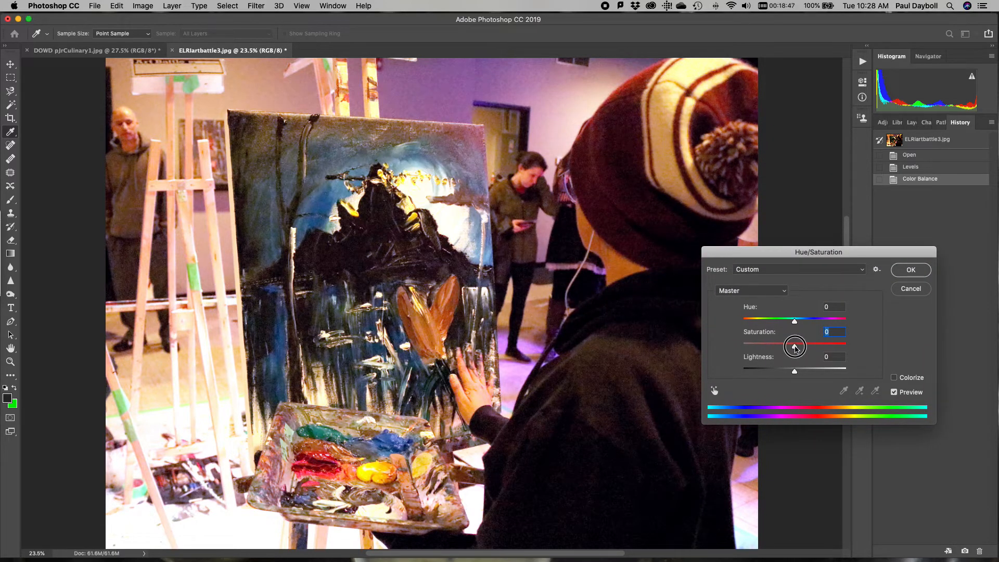
pyautogui.moveTo(795, 348)
pyautogui.mouseDown()
pyautogui.moveTo(744, 346)
pyautogui.moveTo(831, 344)
pyautogui.moveTo(787, 346)
pyautogui.mouseUp()
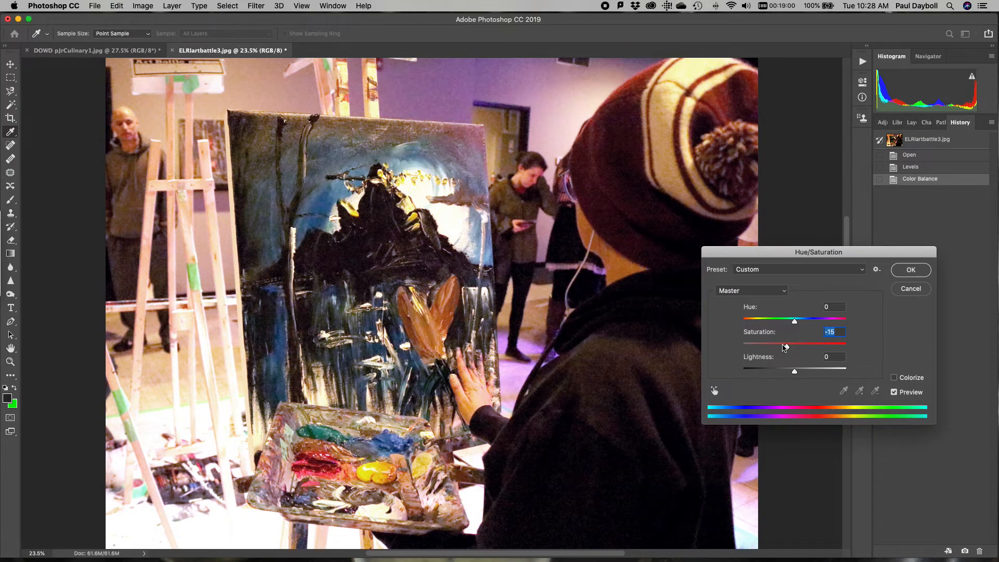
pyautogui.click(910, 270)
pyautogui.press('v')
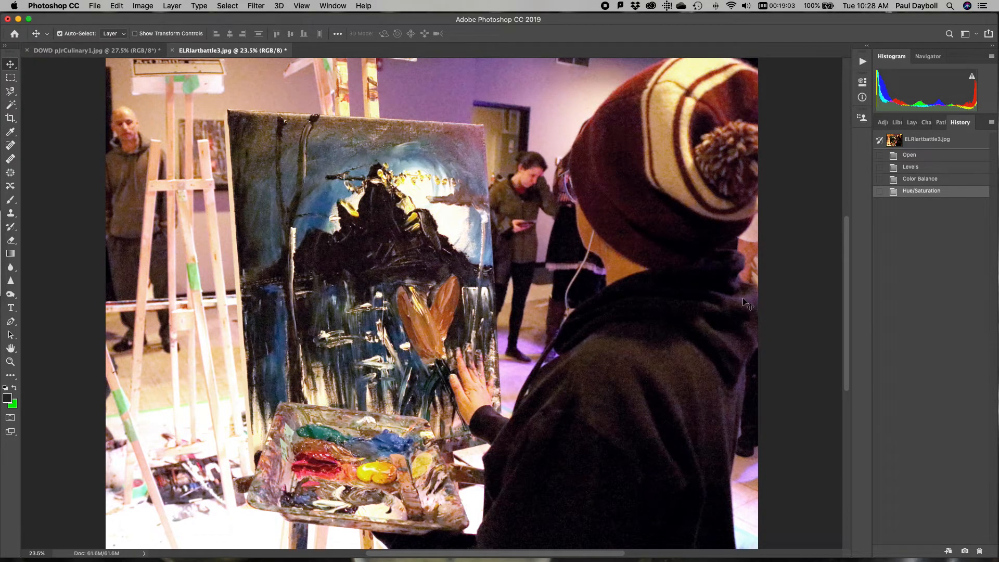
# Apply a Curves adjustment with a shadow point, a raised midtone point and a highlight point at input 193, output 200 on the RGB curve
pyautogui.click(172, 5)
pyautogui.moveTo(148, 5)
pyautogui.moveTo(154, 34)
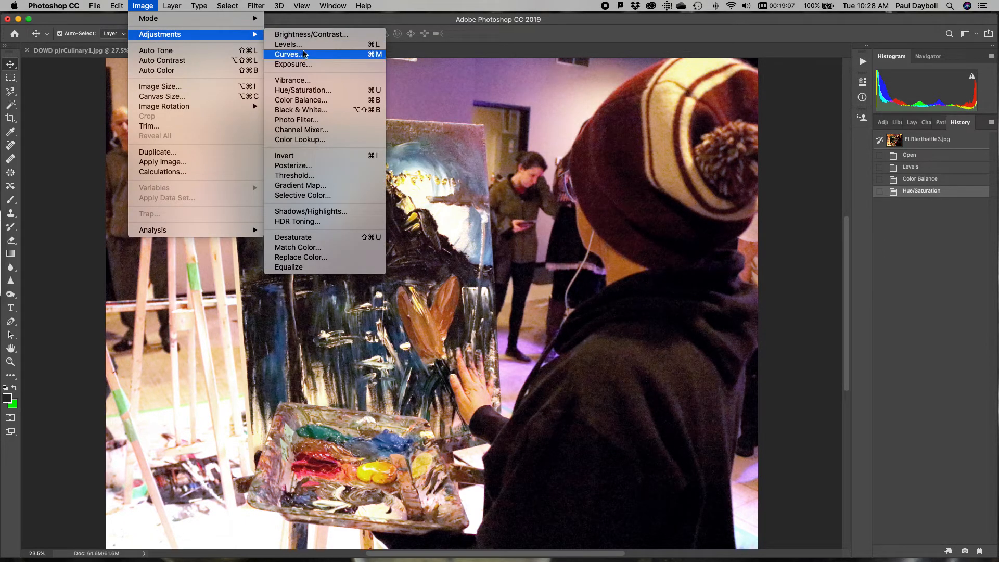
pyautogui.click(317, 53)
pyautogui.moveTo(646, 52); pyautogui.dragTo(720, 206)
pyautogui.click(741, 321)
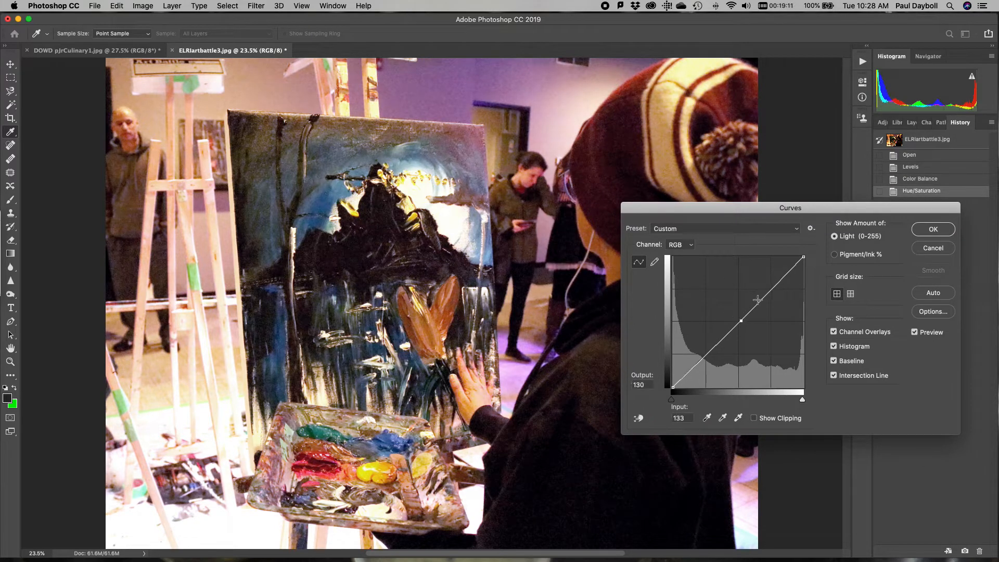
pyautogui.click(773, 290)
pyautogui.click(704, 357)
pyautogui.moveTo(704, 357); pyautogui.dragTo(705, 358)
pyautogui.moveTo(740, 323); pyautogui.dragTo(773, 284)
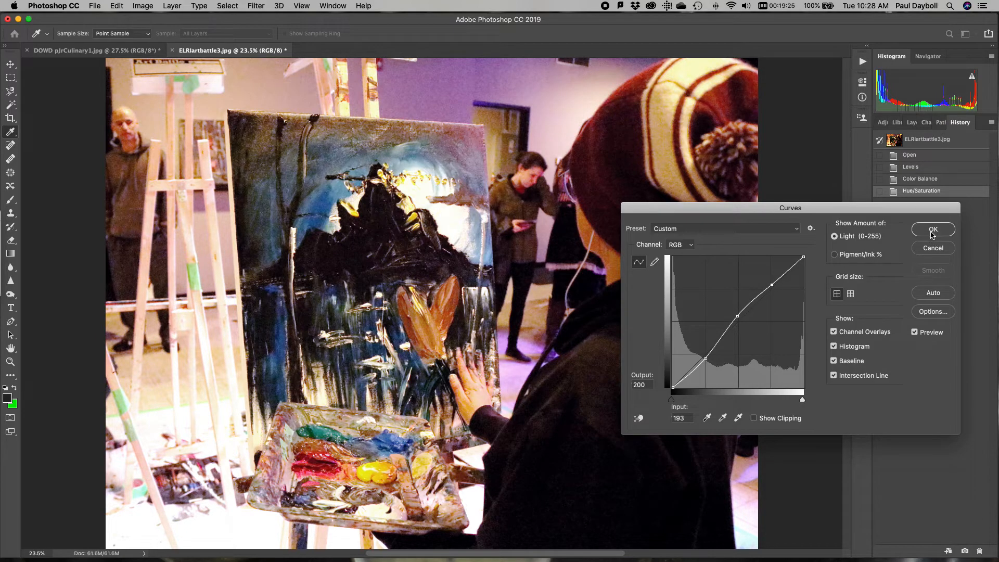
pyautogui.click(935, 230)
# Compare the original art battle photo with its corrected version by reverting to the opening snapshot and returning to the Curves history state
pyautogui.click(942, 143)
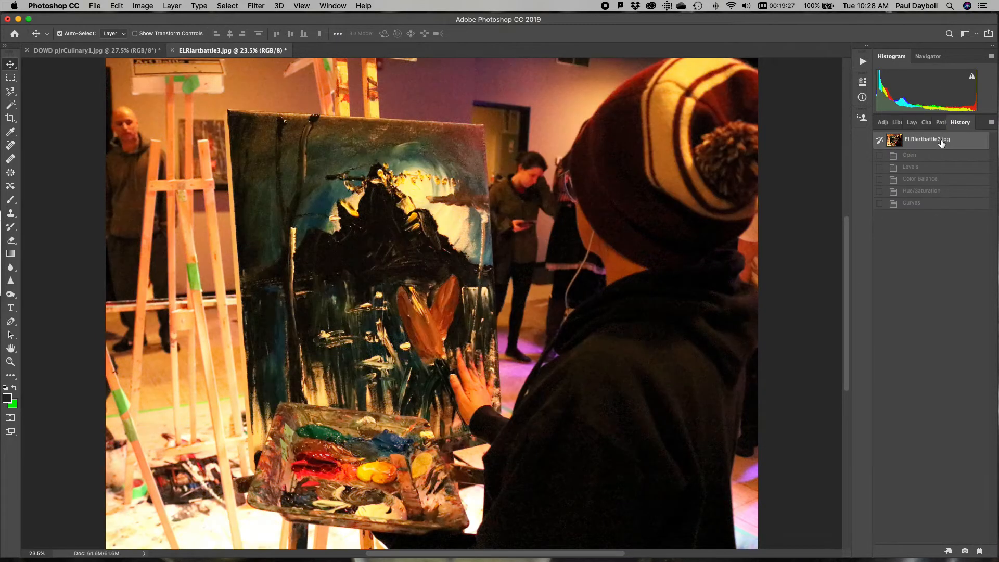
pyautogui.click(928, 208)
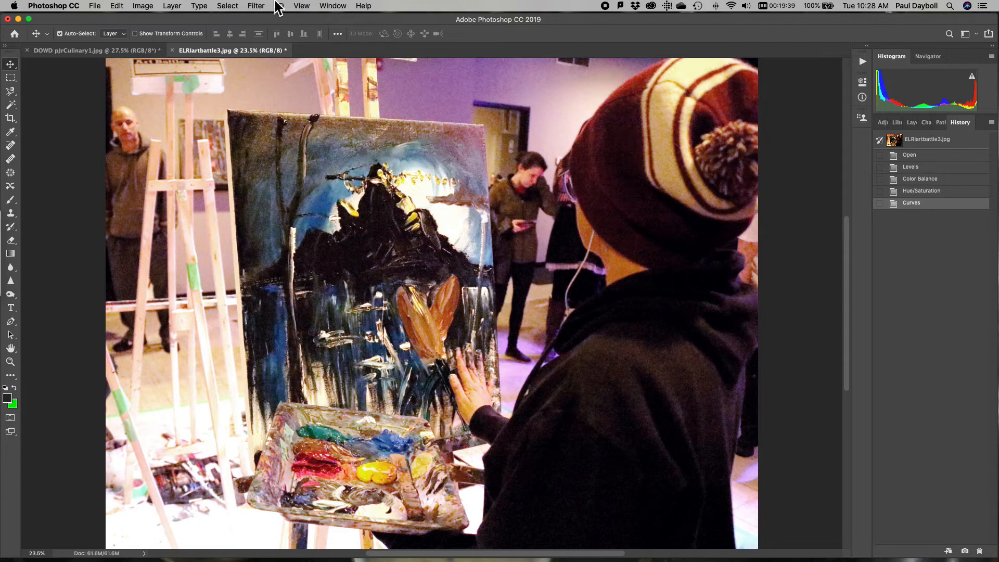
# Apply a Levels adjustment to the art battle photo that slightly brightens the midtones on the RGB channel
pyautogui.click(141, 5)
pyautogui.moveTo(155, 35)
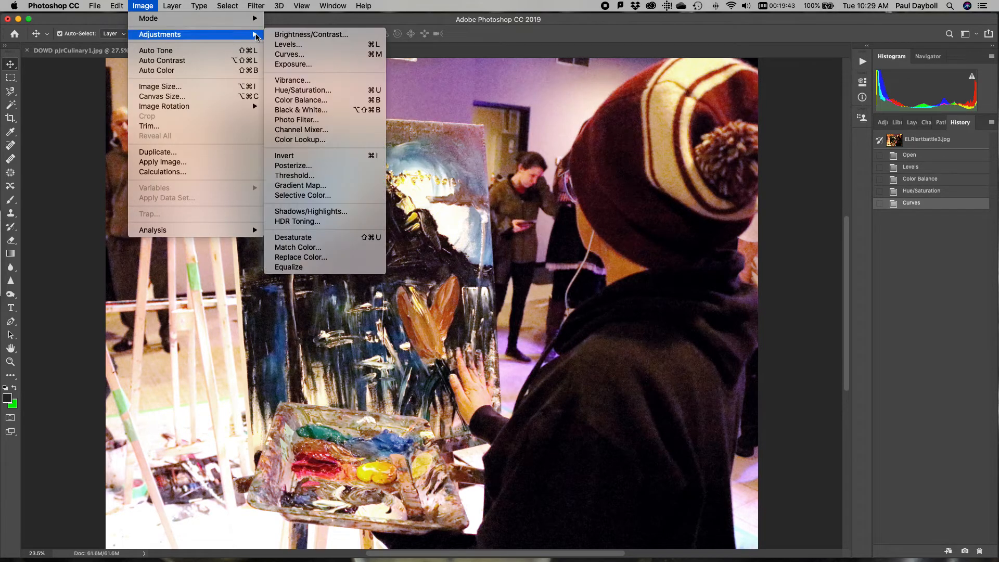
pyautogui.click(295, 45)
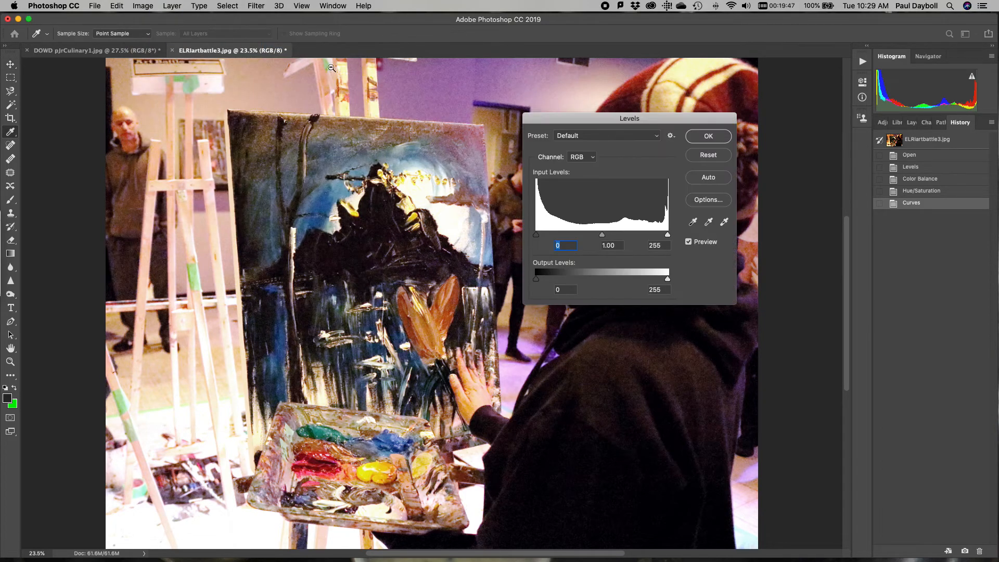
pyautogui.moveTo(603, 237)
pyautogui.mouseDown()
pyautogui.moveTo(564, 235)
pyautogui.moveTo(599, 235)
pyautogui.mouseUp()
pyautogui.click(705, 137)
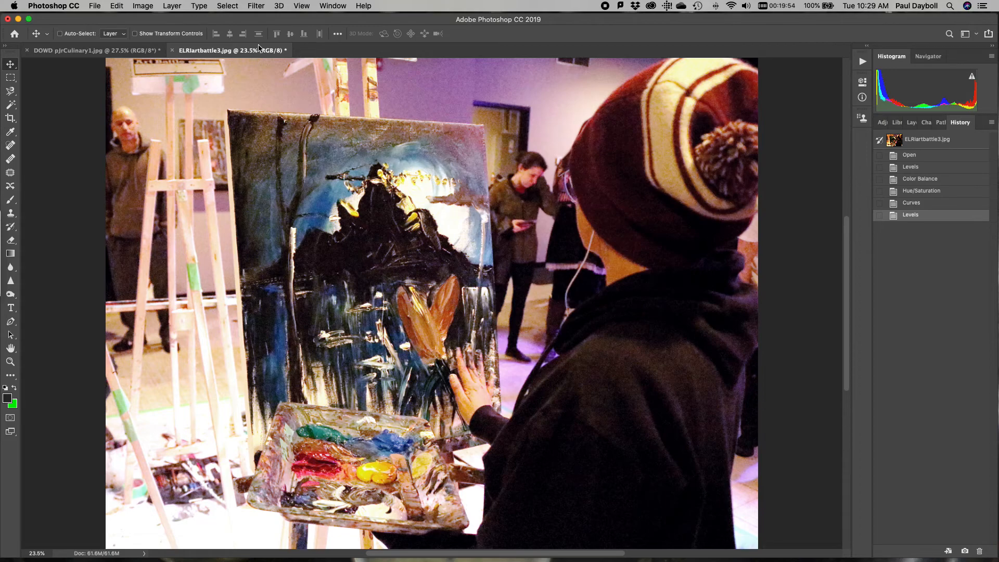
pyautogui.click(174, 6)
pyautogui.moveTo(142, 5)
pyautogui.moveTo(179, 36)
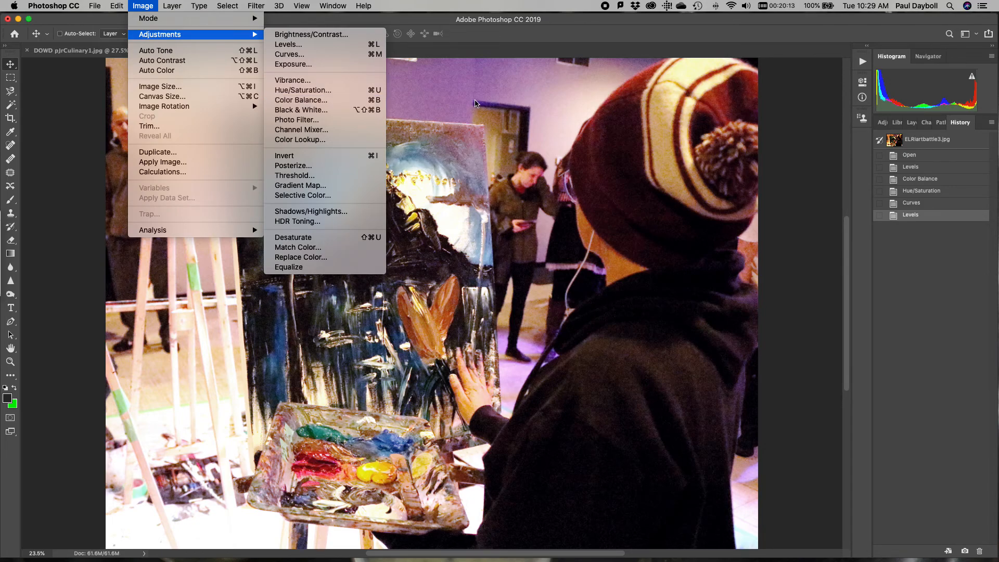
pyautogui.click(471, 100)
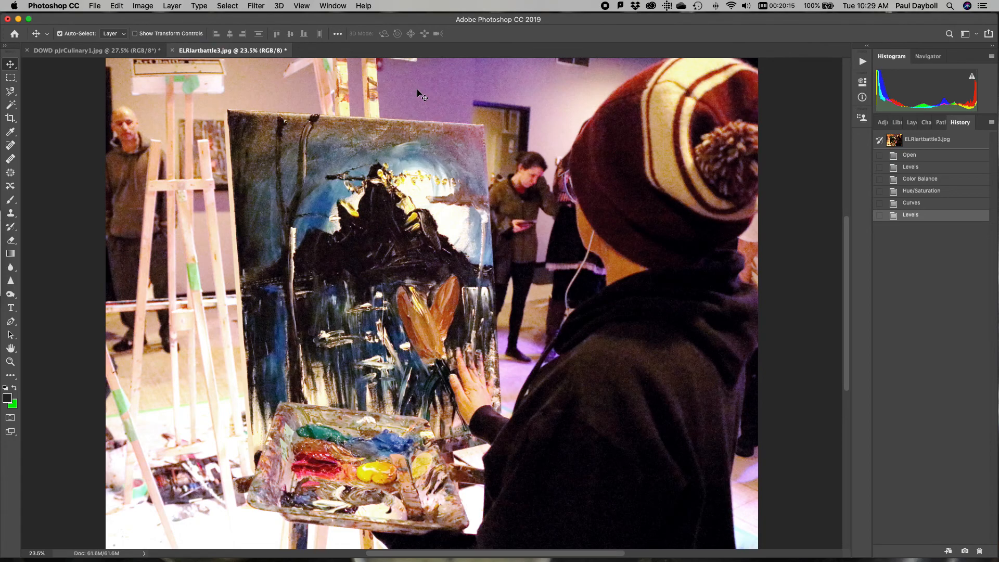
pyautogui.click(95, 6)
pyautogui.moveTo(73, 7)
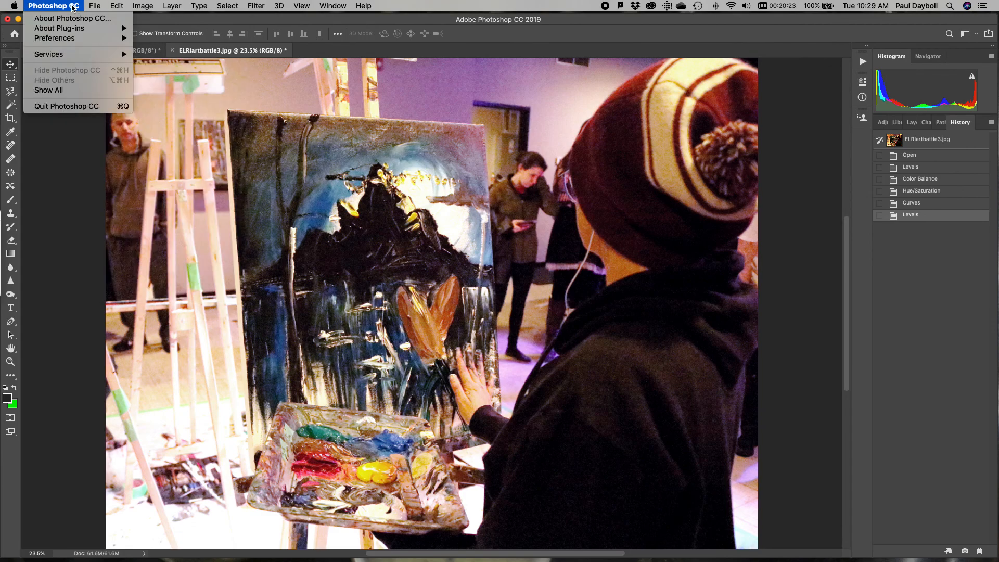